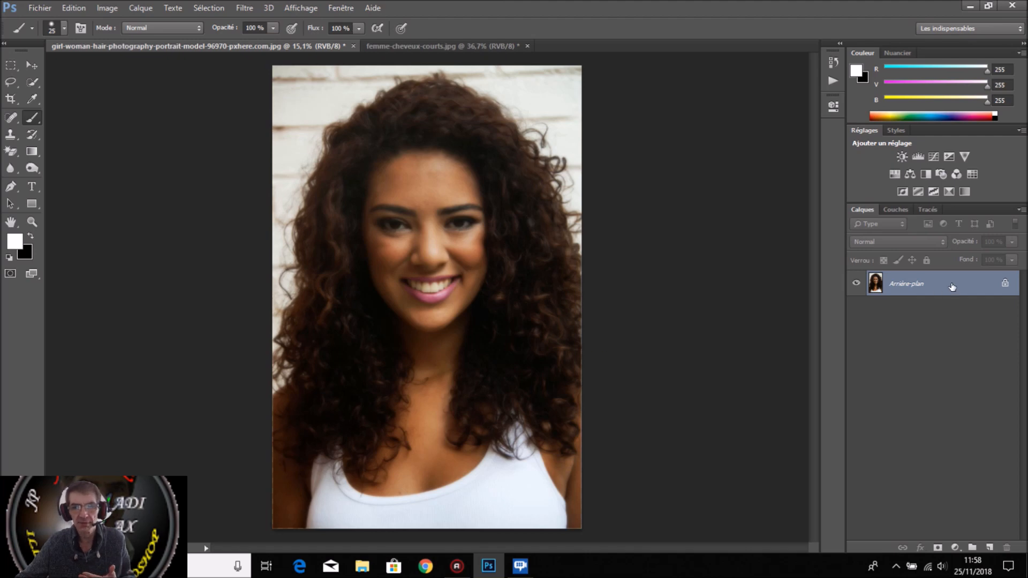
Compare the red, green and blue channels and duplicate the Bleu channel
click(894, 210)
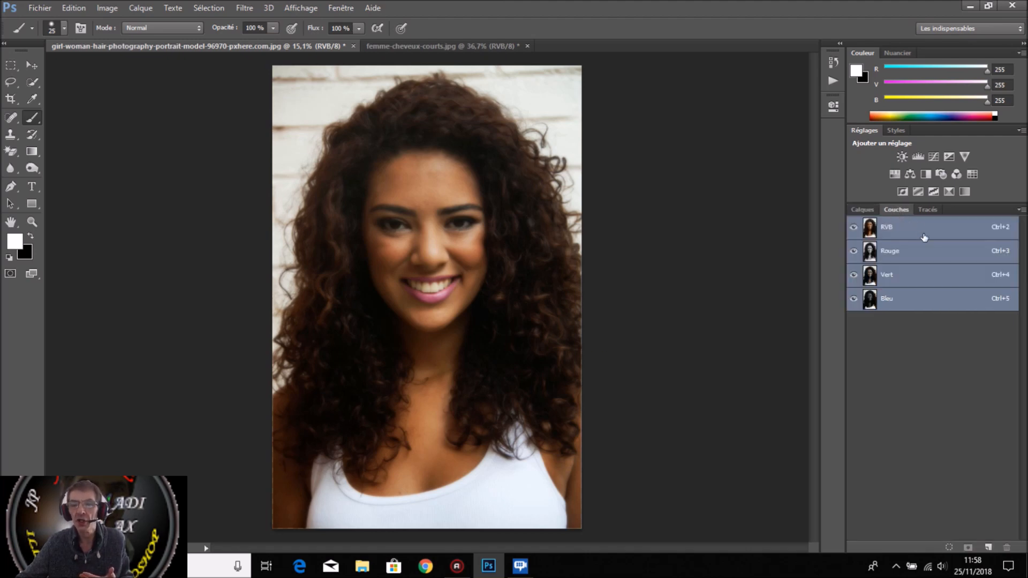
click(934, 251)
click(943, 283)
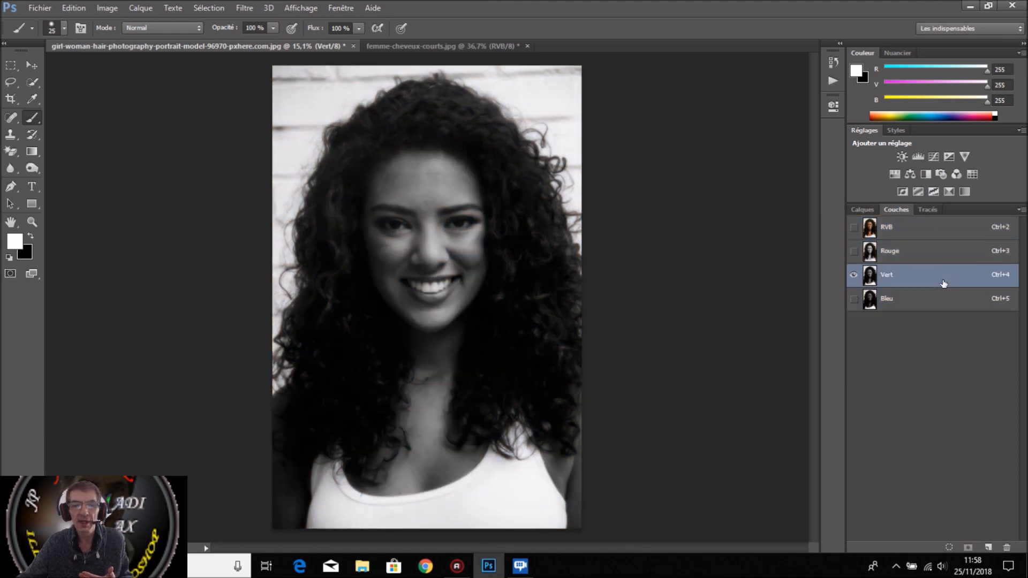
click(948, 300)
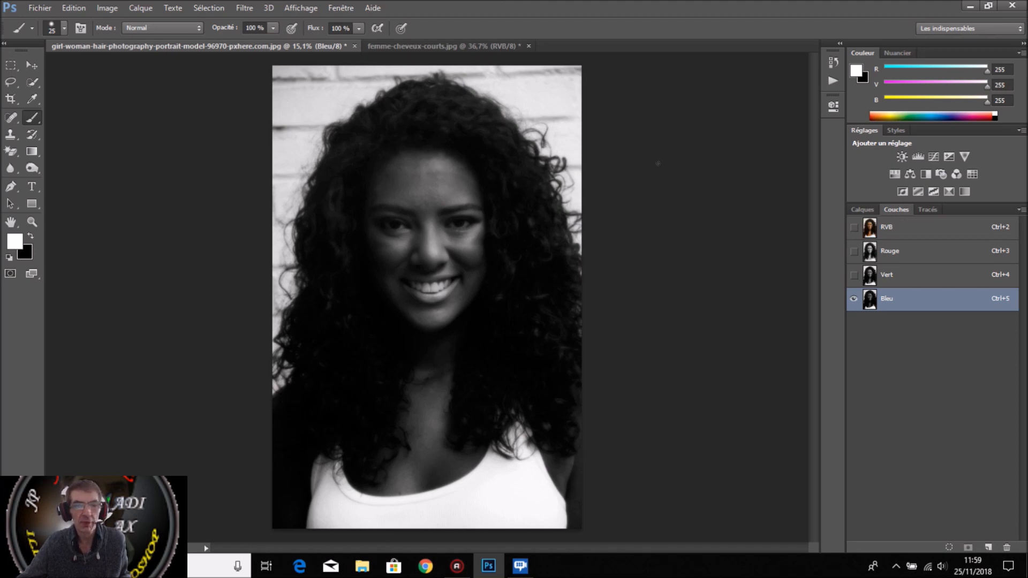
drag(960, 301, 987, 544)
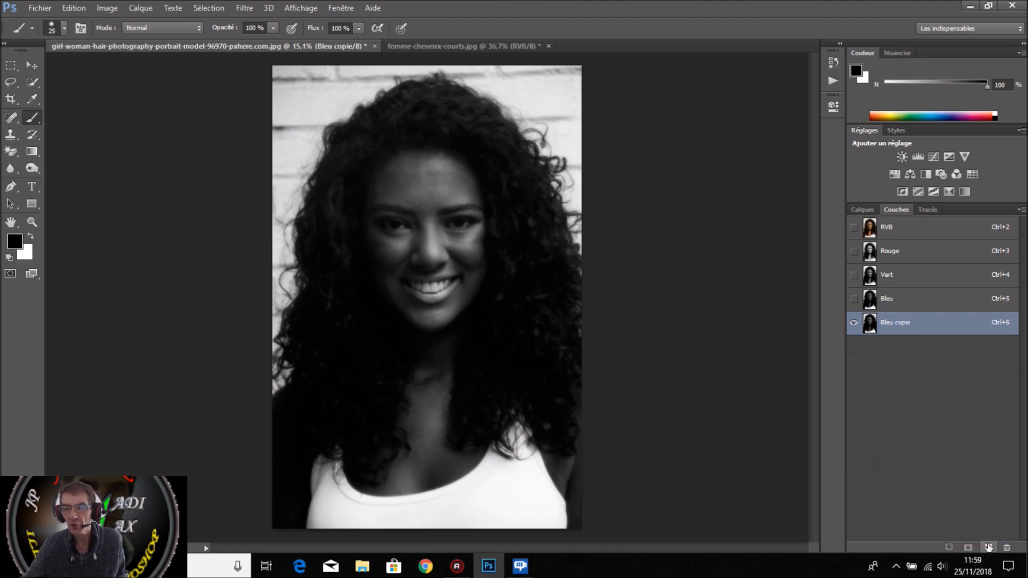
Apply a Threshold (Seuil) adjustment with a value of 128 to the Bleu copie channel
click(104, 13)
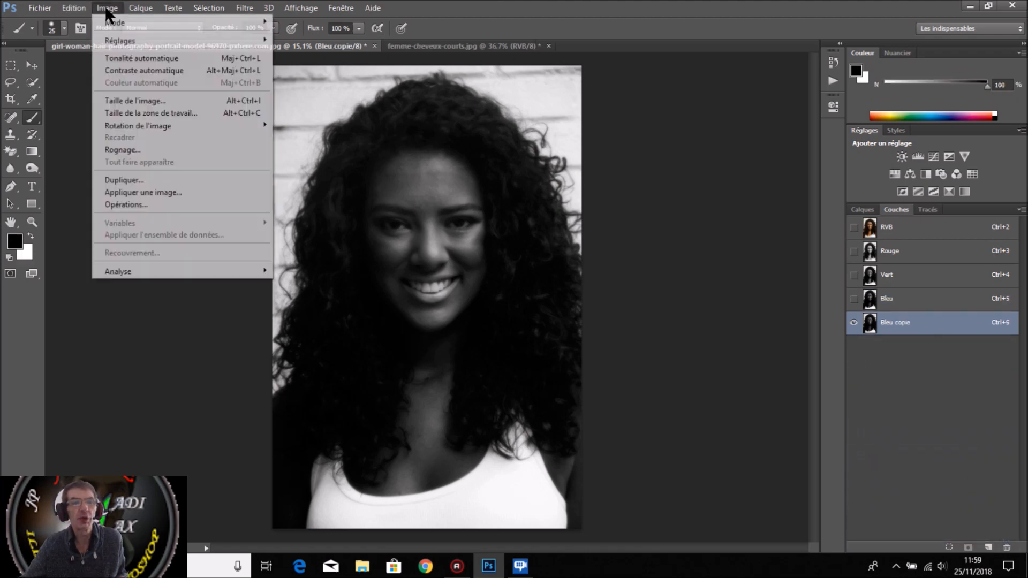
mouse_move(120, 37)
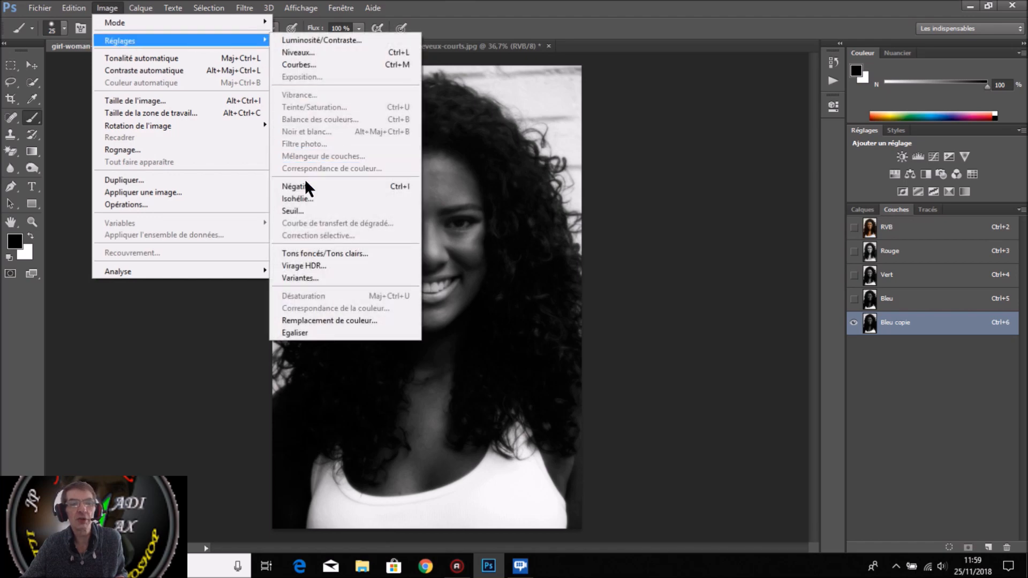
click(316, 210)
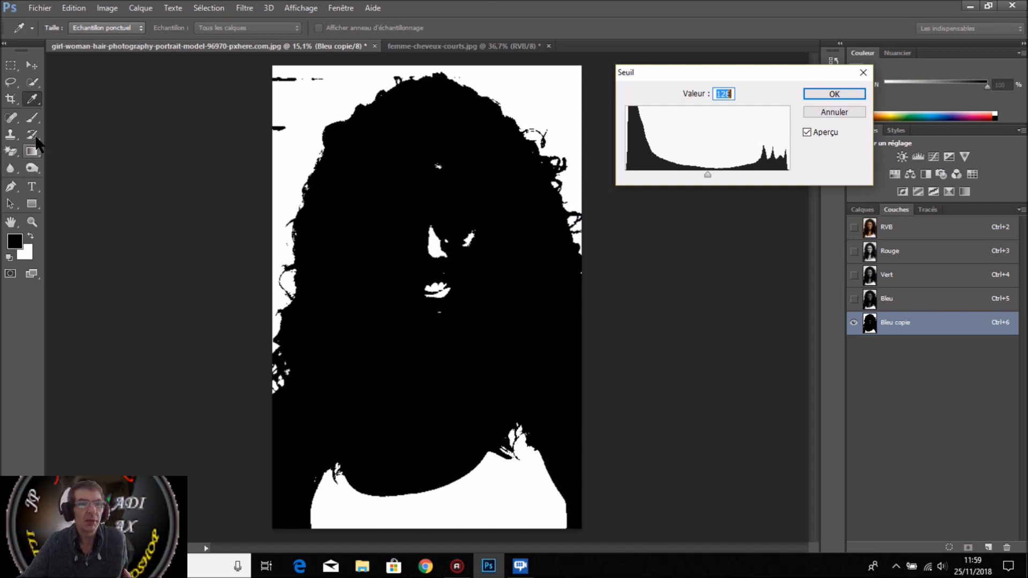
click(35, 117)
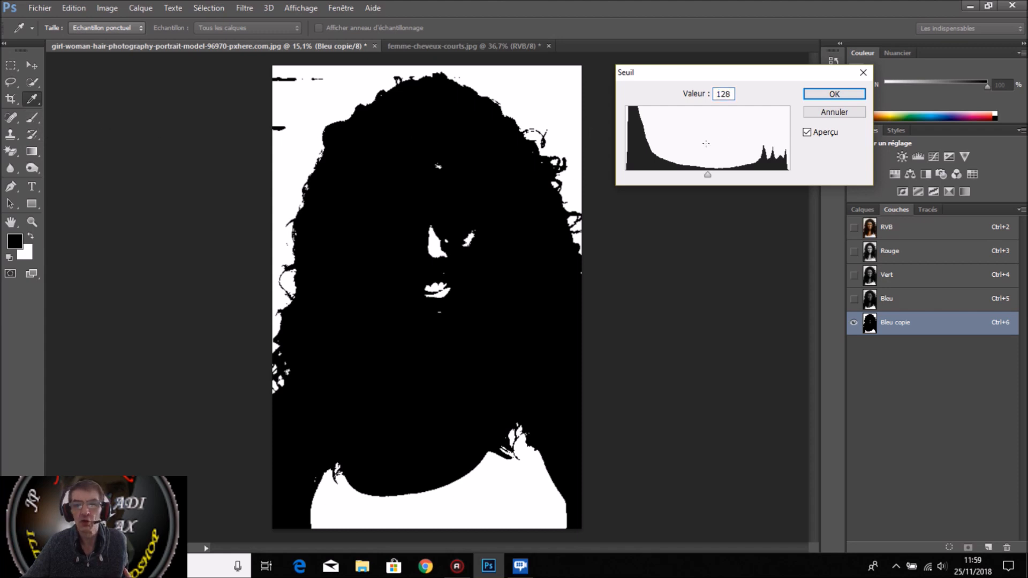
click(831, 92)
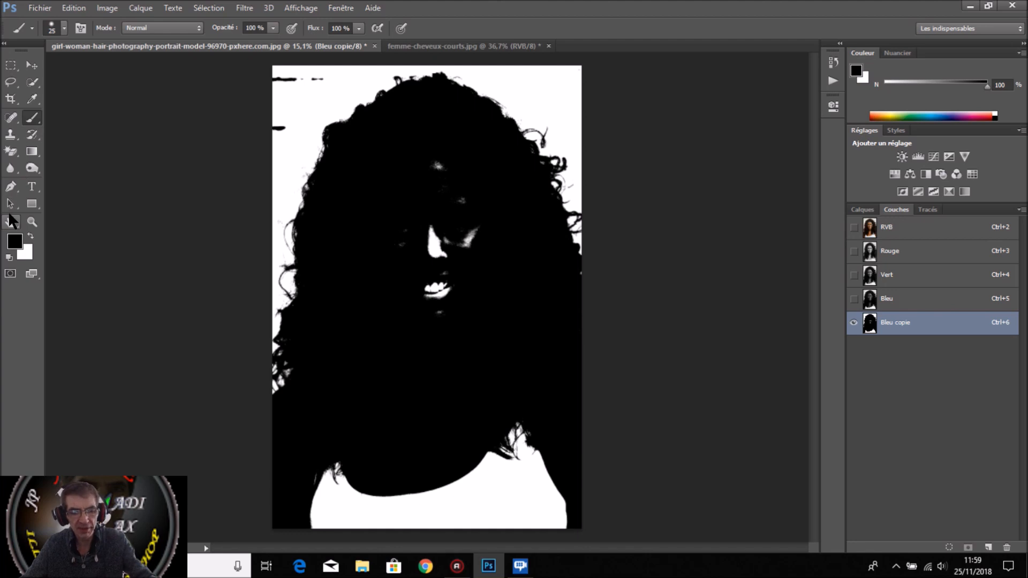
Paint the white areas within the woman's face and top black, and the dark lines in the background white, on the channel copy
key(x)
key(x)
key(x)
key(x)
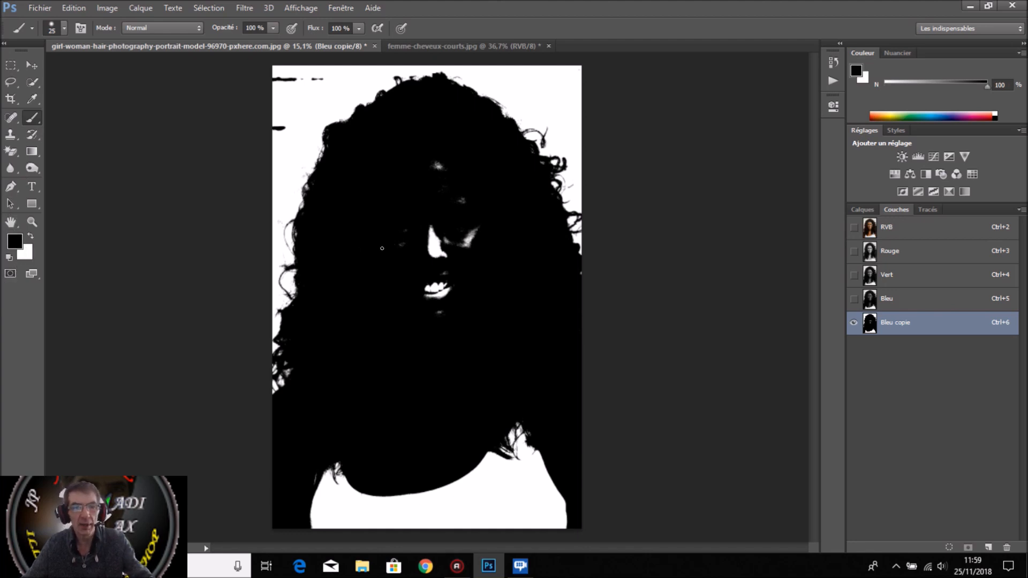
drag(383, 249, 402, 248)
mouse_move(421, 168)
mouse_down()
mouse_move(447, 253)
mouse_move(454, 218)
mouse_move(441, 165)
mouse_move(428, 216)
mouse_move(399, 252)
mouse_move(443, 315)
mouse_up()
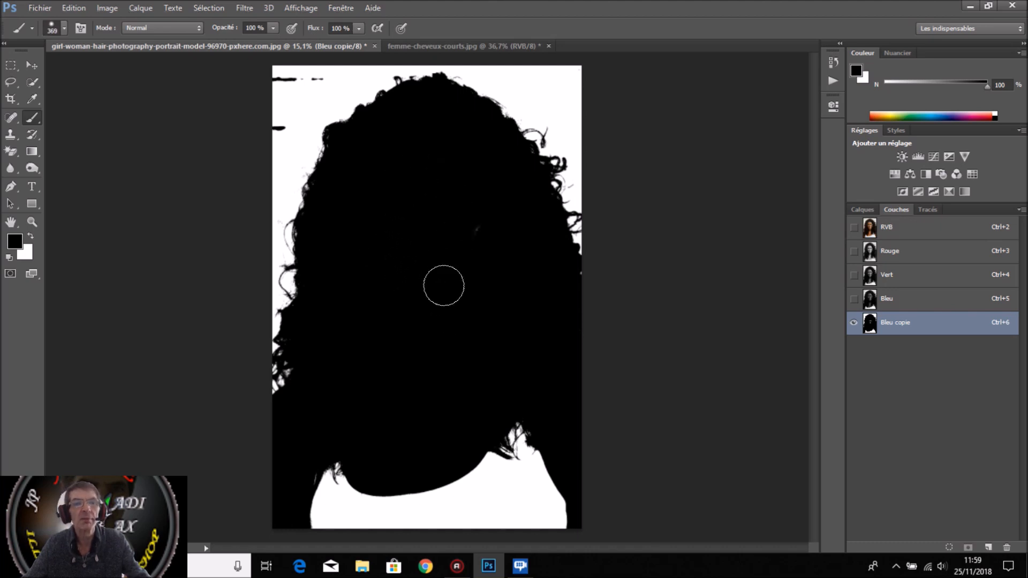
mouse_move(321, 459)
mouse_down()
mouse_move(310, 547)
mouse_move(333, 528)
mouse_move(334, 504)
mouse_move(379, 514)
mouse_move(363, 482)
mouse_move(339, 492)
mouse_move(380, 515)
mouse_move(393, 488)
mouse_move(333, 432)
mouse_move(452, 493)
mouse_move(398, 507)
mouse_move(465, 511)
mouse_move(522, 498)
mouse_move(514, 424)
mouse_move(552, 508)
mouse_move(447, 525)
mouse_move(485, 508)
mouse_move(478, 451)
mouse_move(483, 486)
mouse_move(496, 462)
mouse_move(540, 517)
mouse_move(560, 516)
mouse_move(524, 500)
mouse_up()
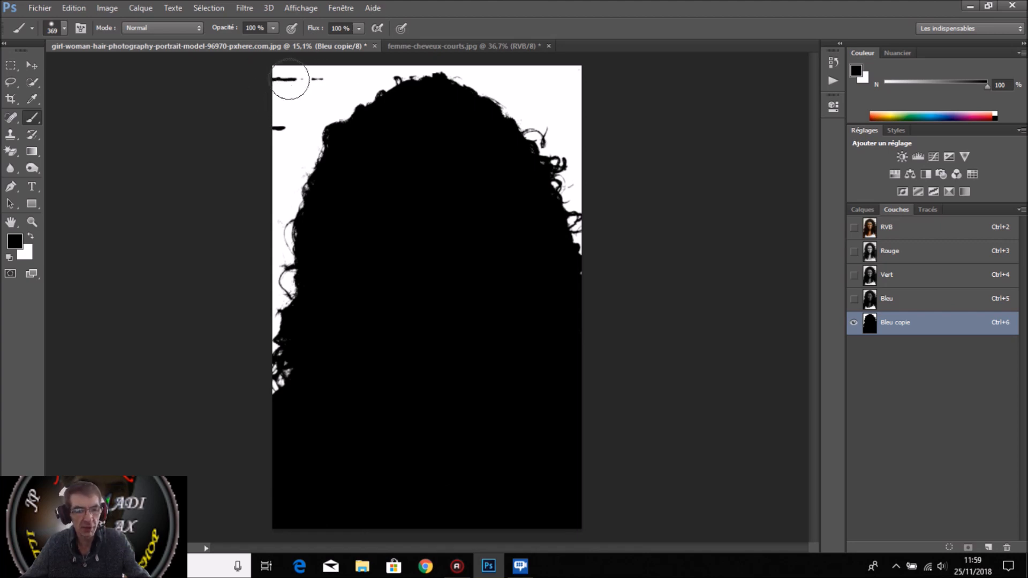
click(31, 236)
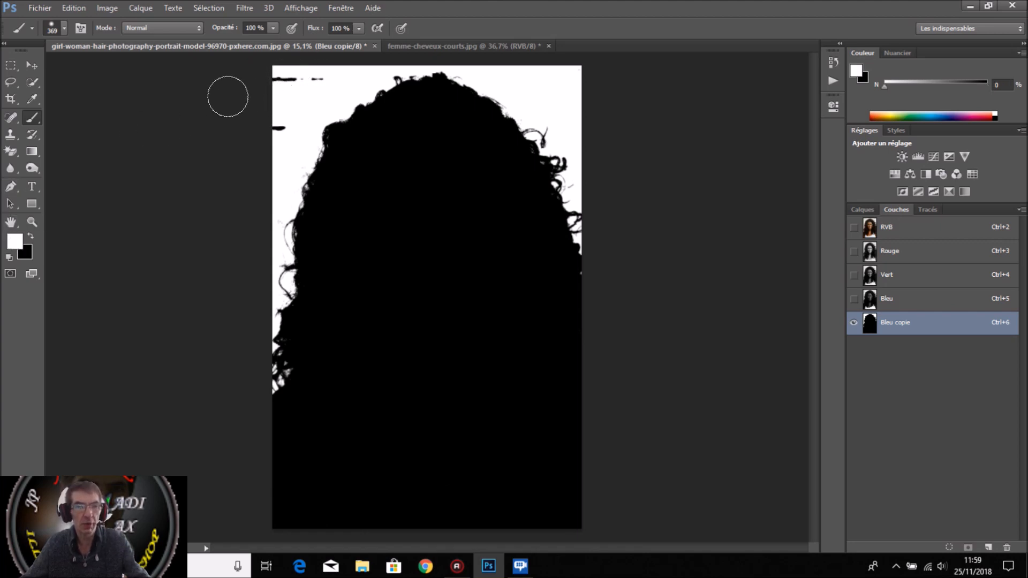
mouse_move(248, 82)
mouse_down()
mouse_move(303, 79)
mouse_move(295, 92)
mouse_move(315, 81)
mouse_move(273, 115)
mouse_up()
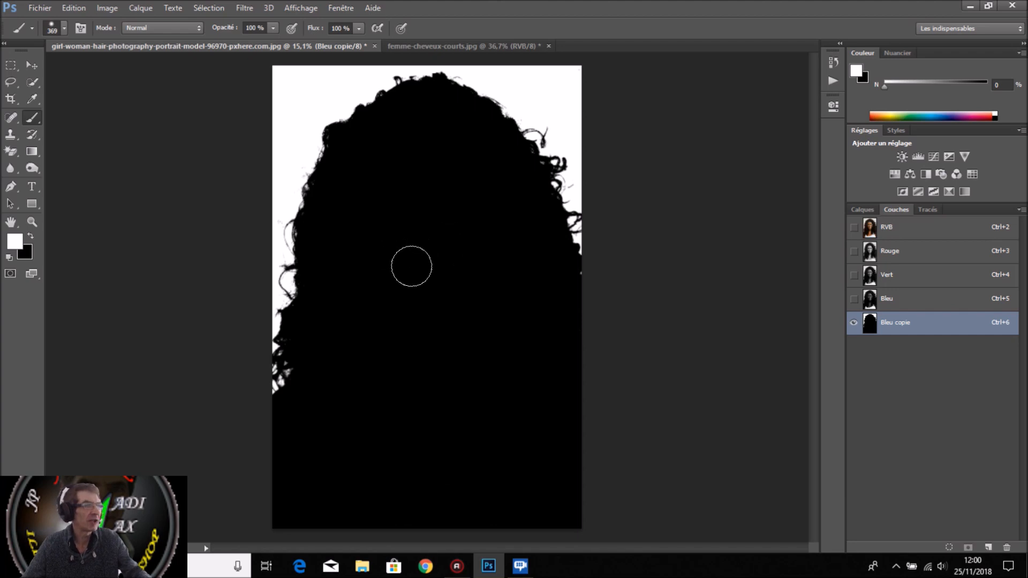
Load the Bleu copie channel as a selection, return to the RVB composite and invert the selection to cover the woman
ctrl+click(963, 322)
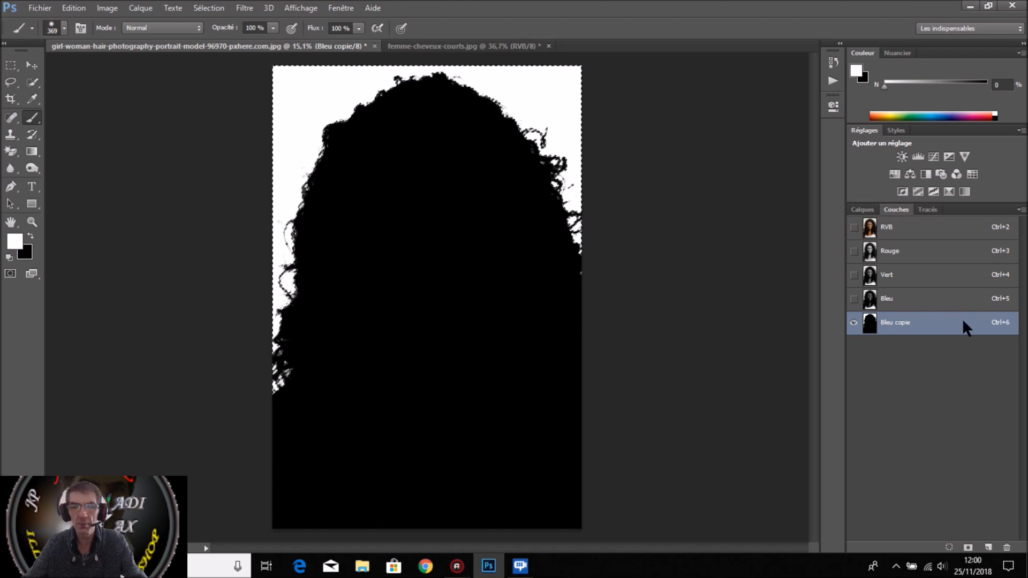
click(927, 232)
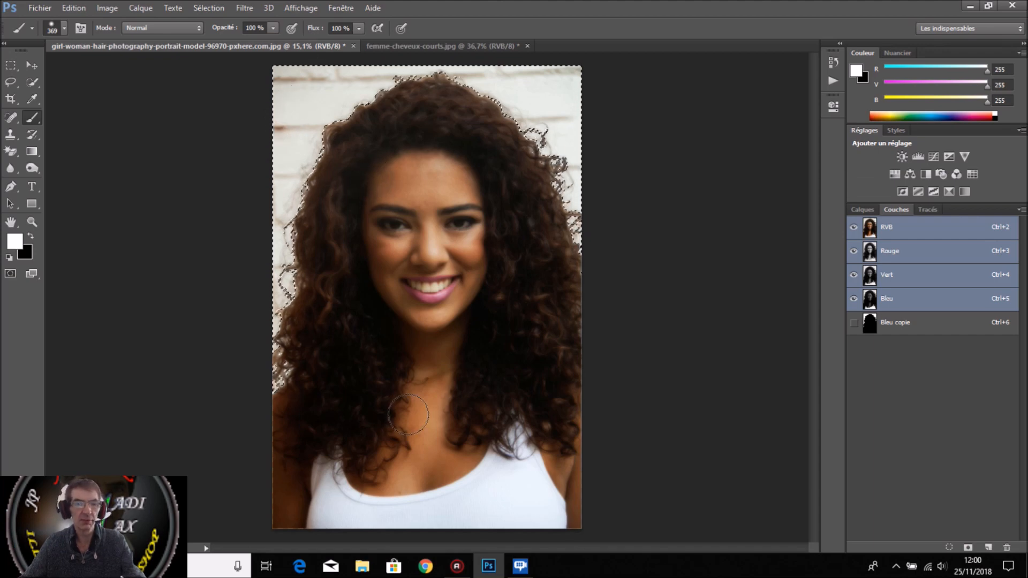
click(220, 11)
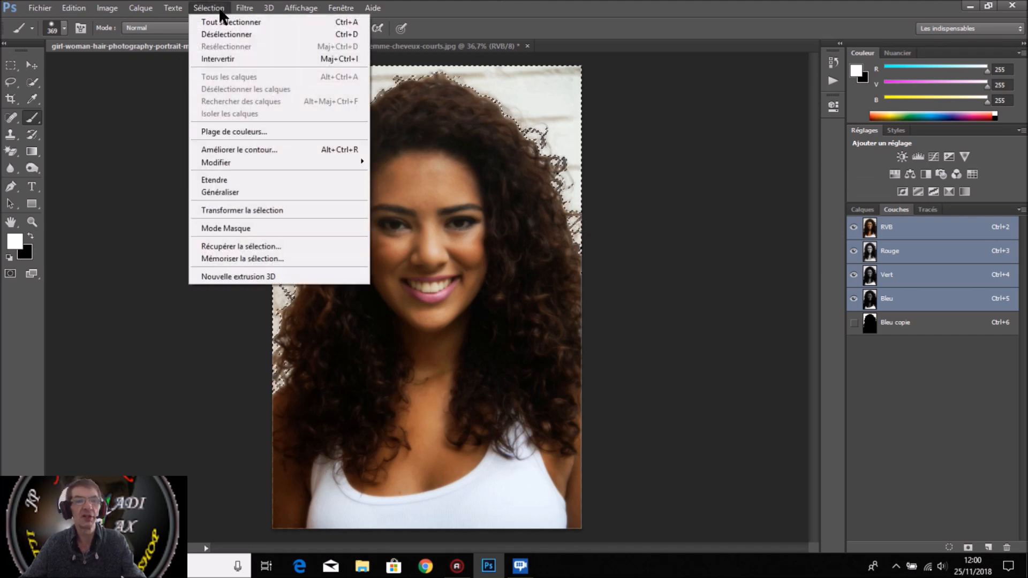
click(231, 56)
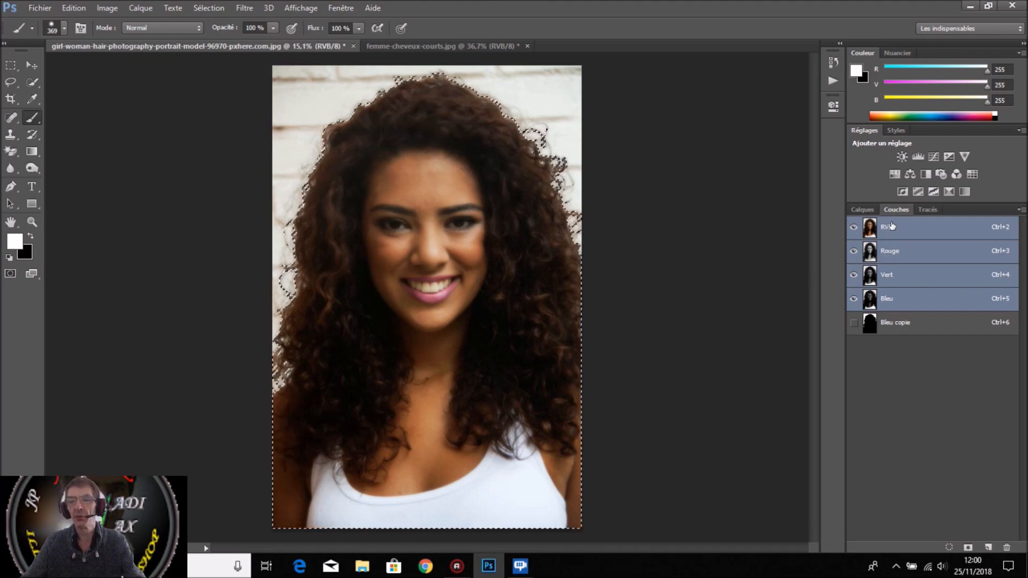
Add a layer mask to the portrait layer from the selection and check the cut-out hair edges
click(862, 209)
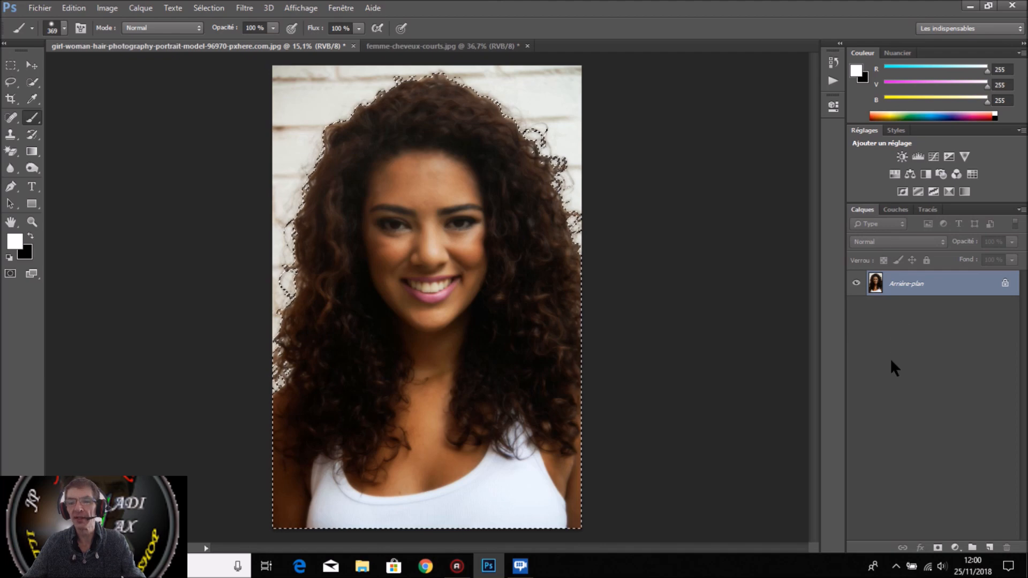
click(937, 546)
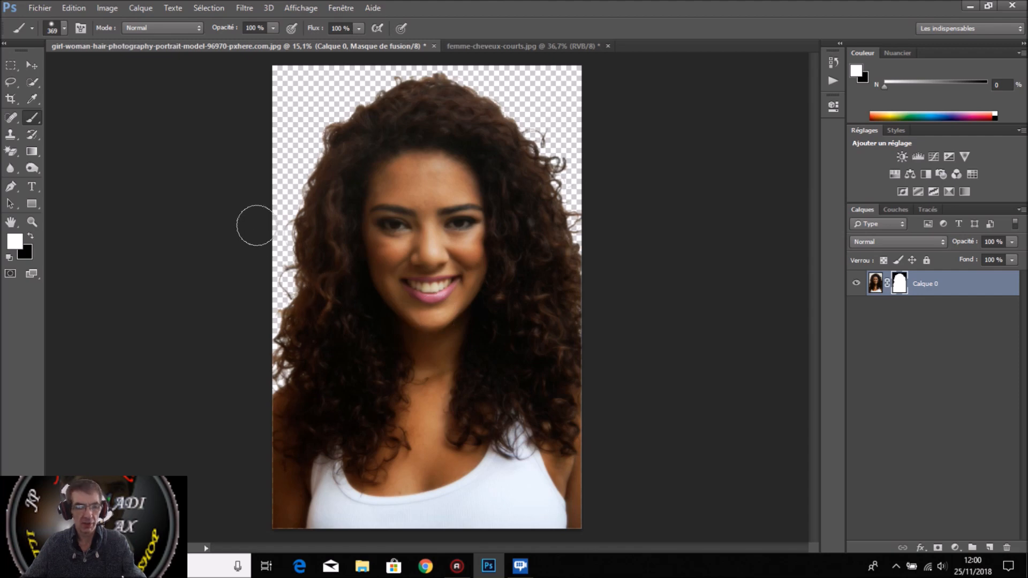
scroll(487, 133, up, 1)
scroll(516, 129, up, 1)
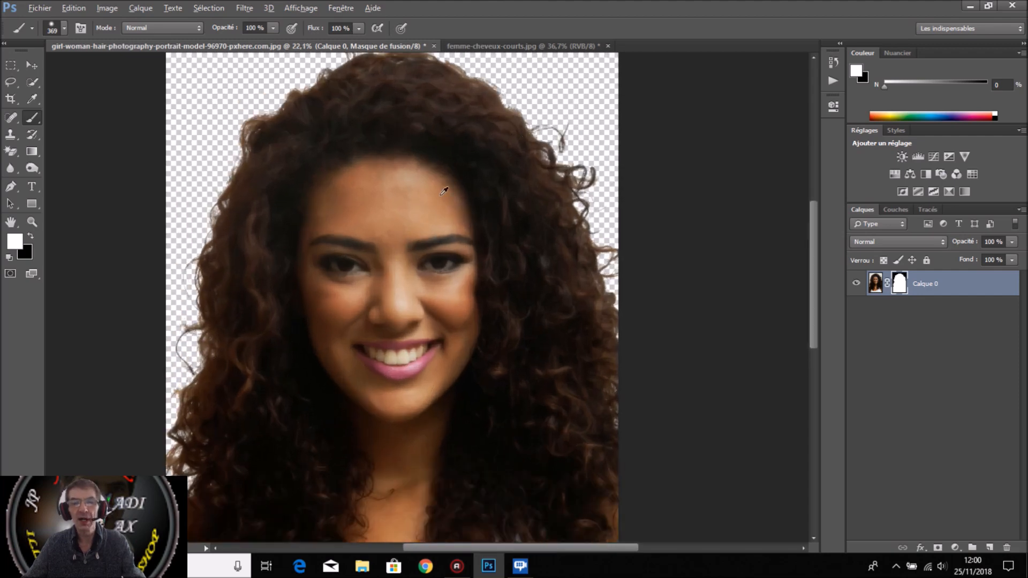
scroll(238, 303, down, 3)
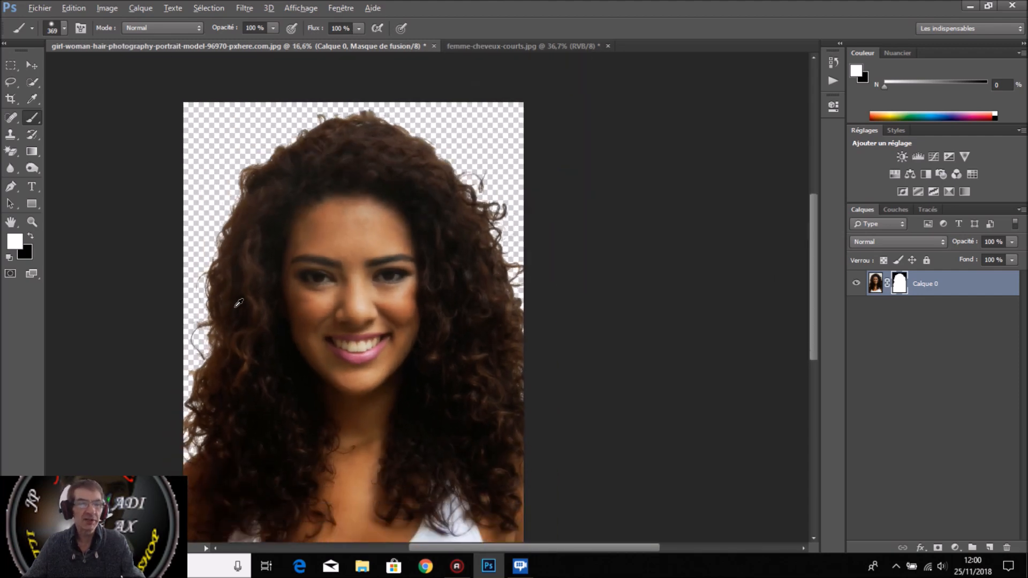
key(alt)
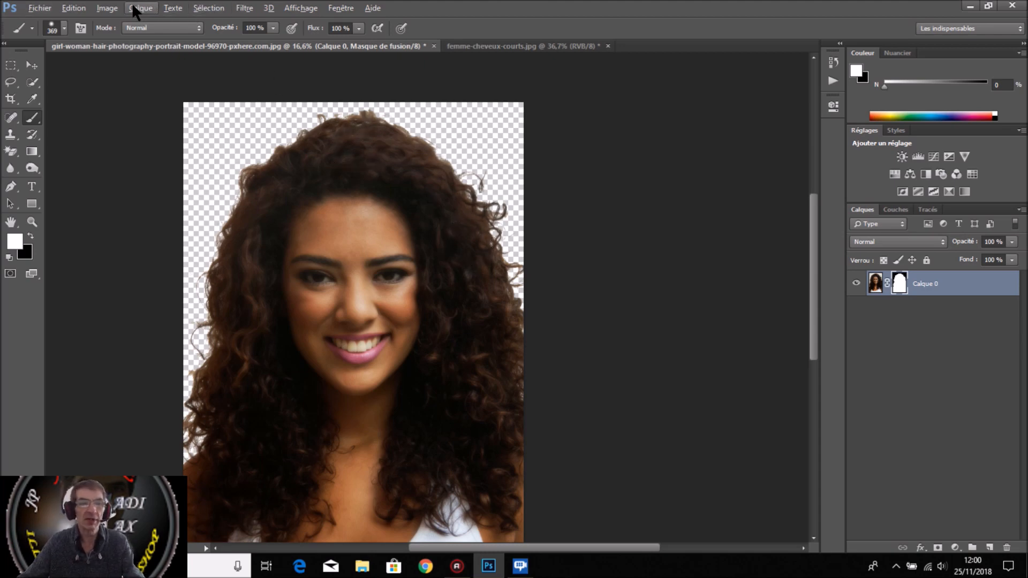
Place the fox image aaq from the novembre 2018 folder into the portrait document
click(35, 6)
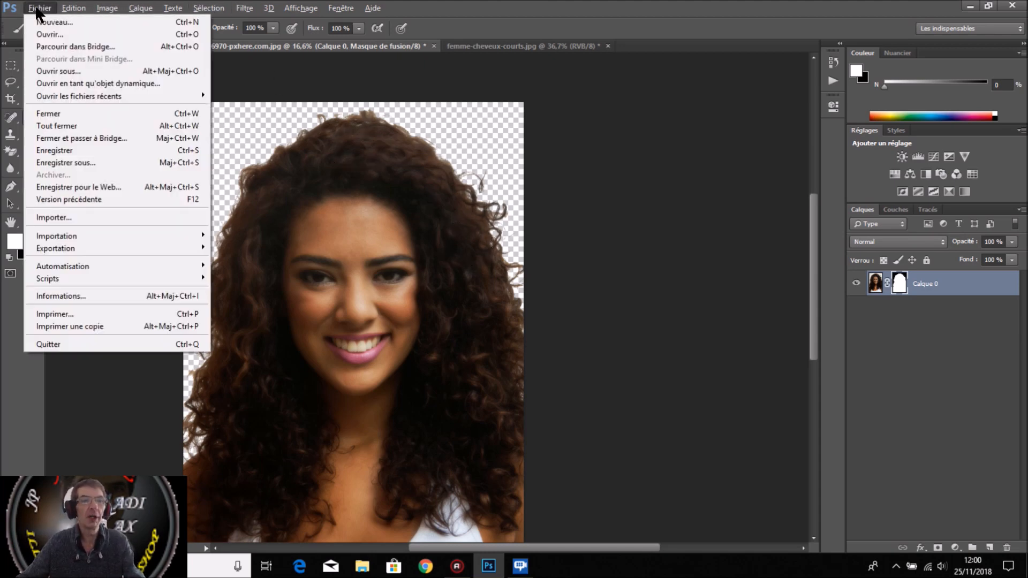
click(72, 213)
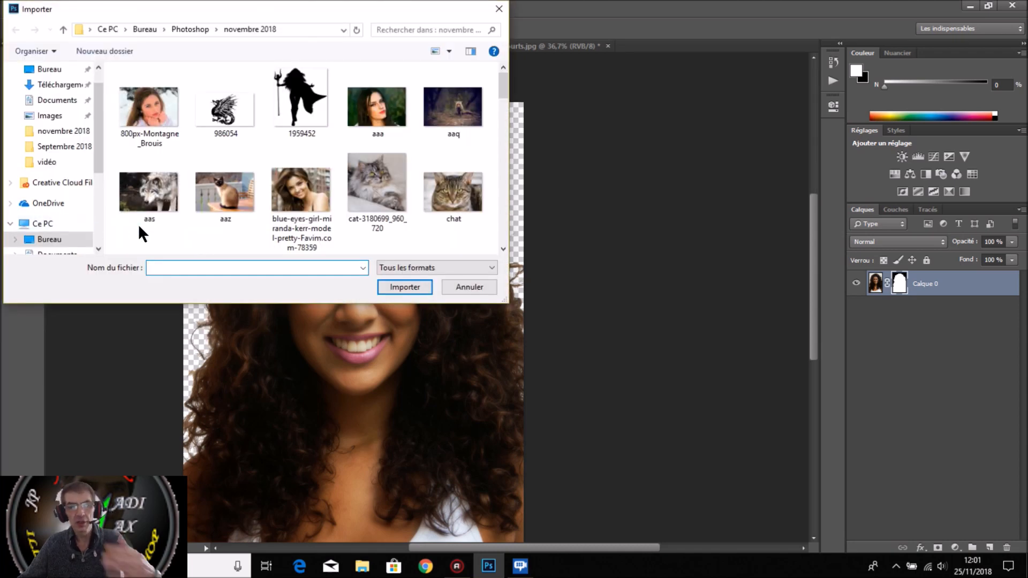
click(446, 107)
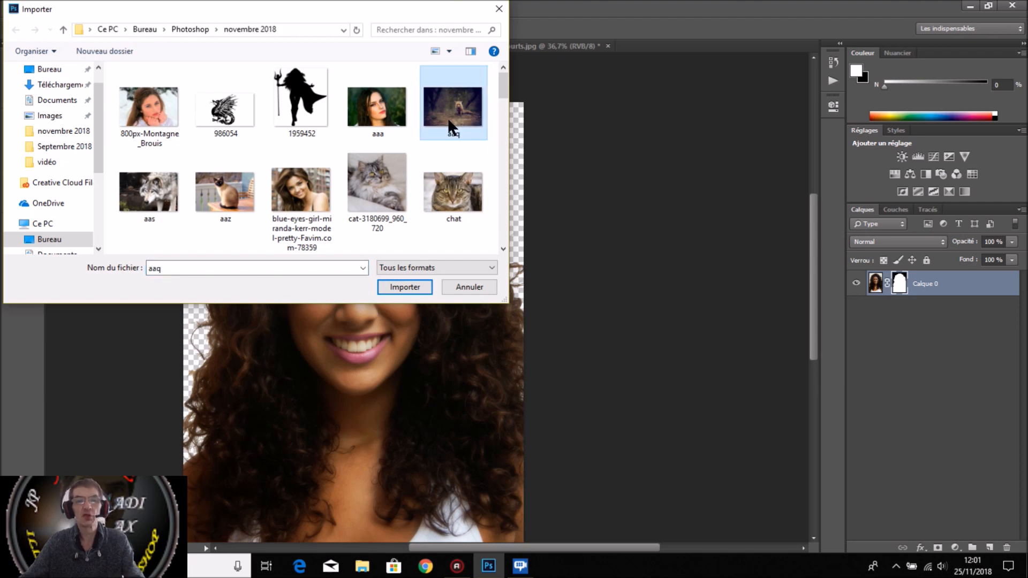
click(400, 283)
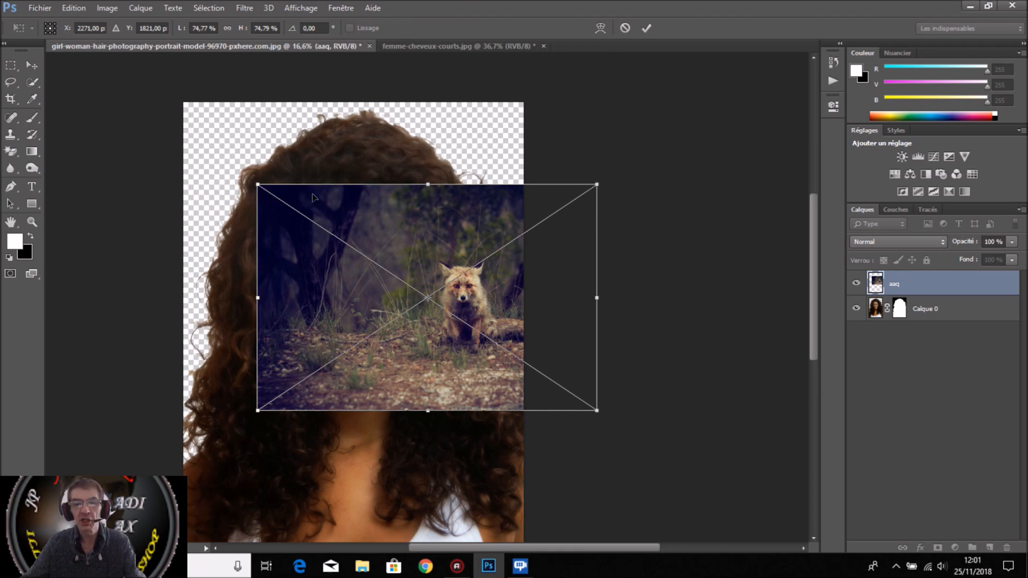
Enlarge the placed fox image to about 176% so it covers the canvas, and move its layer below the portrait layer
drag(255, 182, 136, 92)
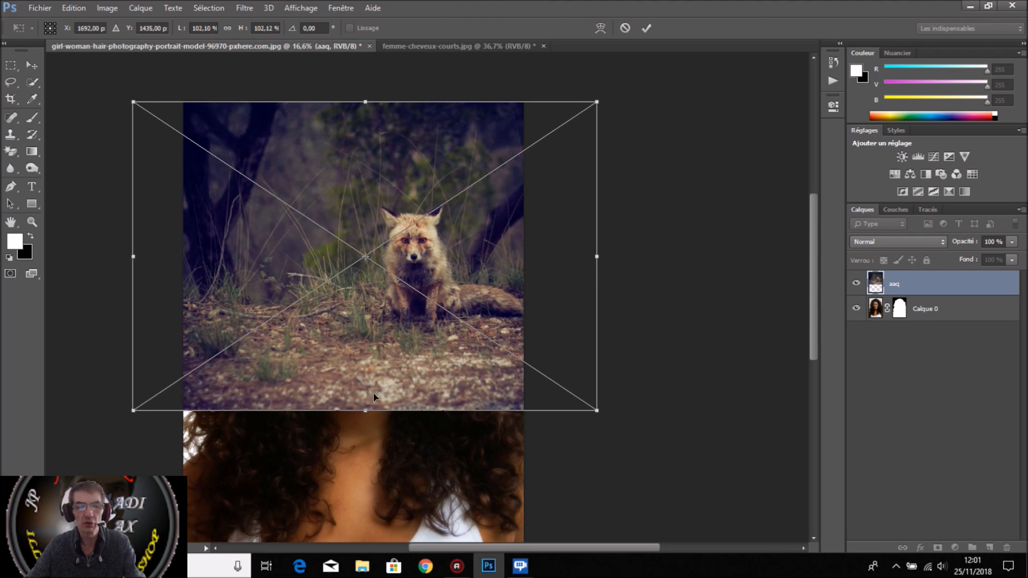
drag(597, 411, 662, 499)
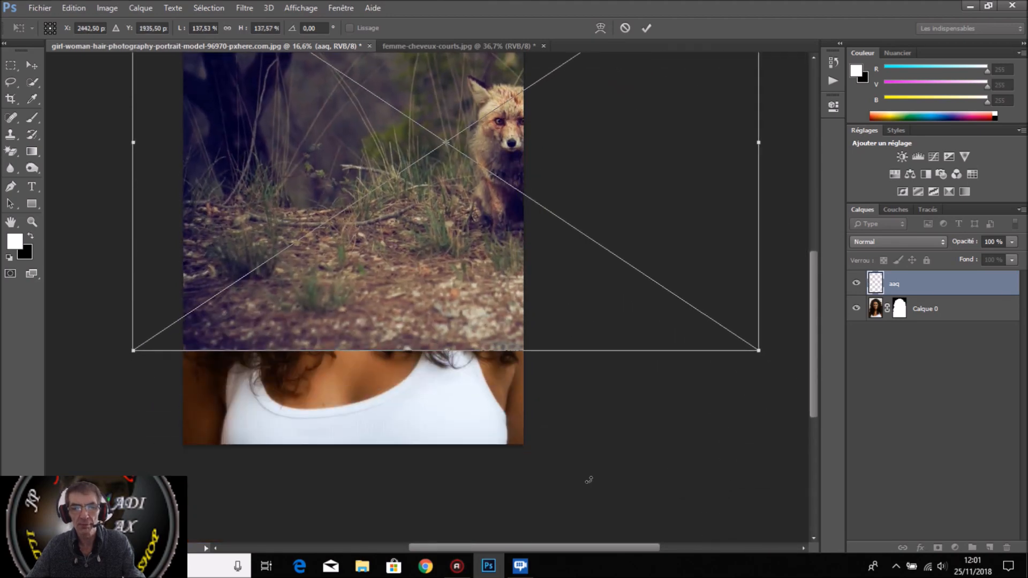
drag(131, 351, 160, 467)
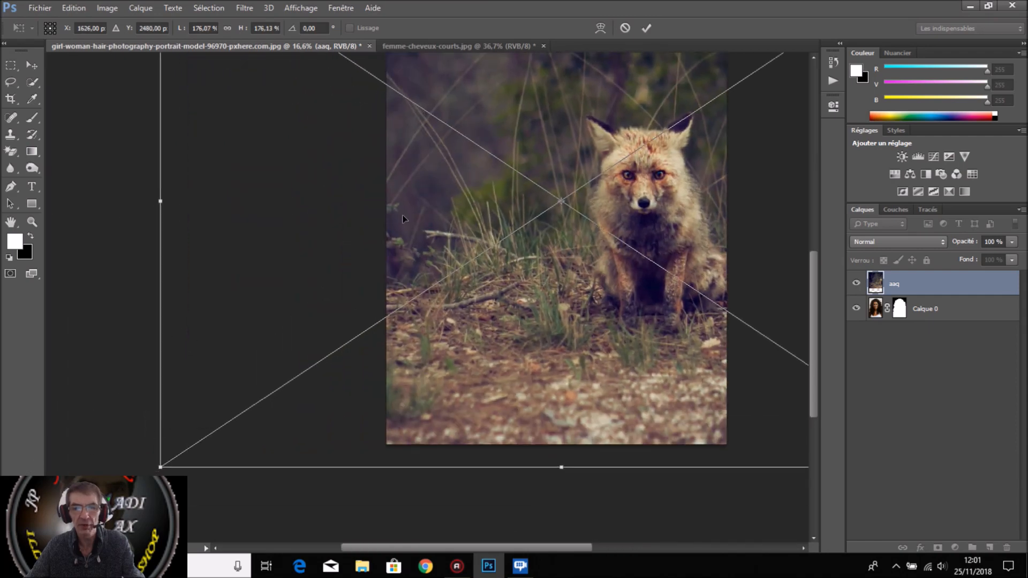
click(646, 28)
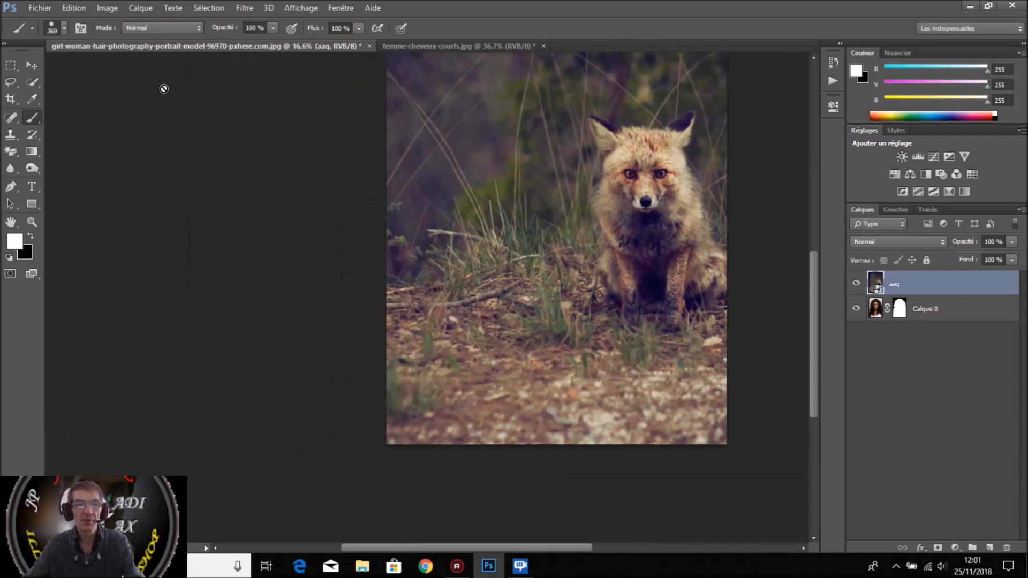
double_click(11, 222)
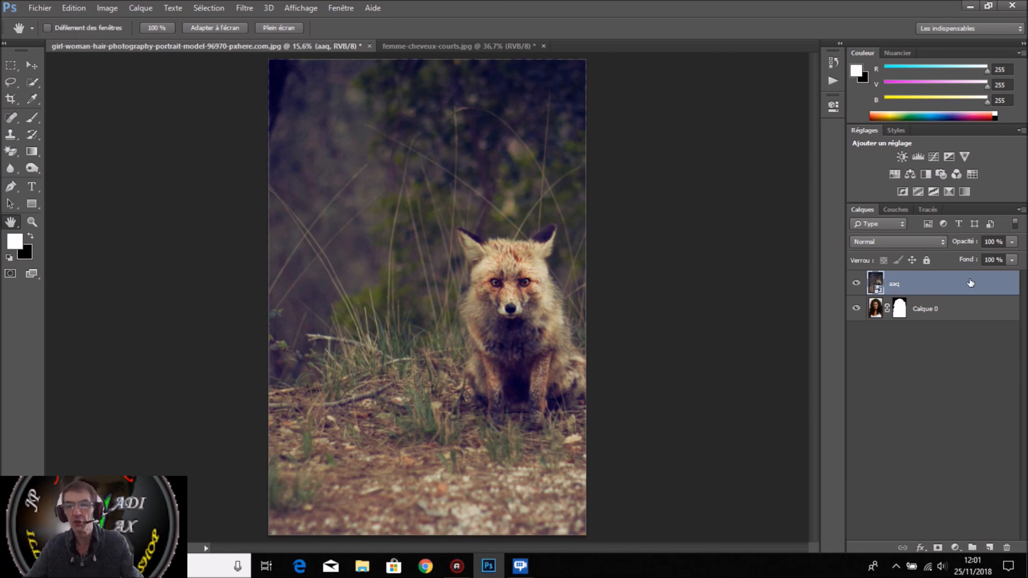
drag(968, 280, 974, 337)
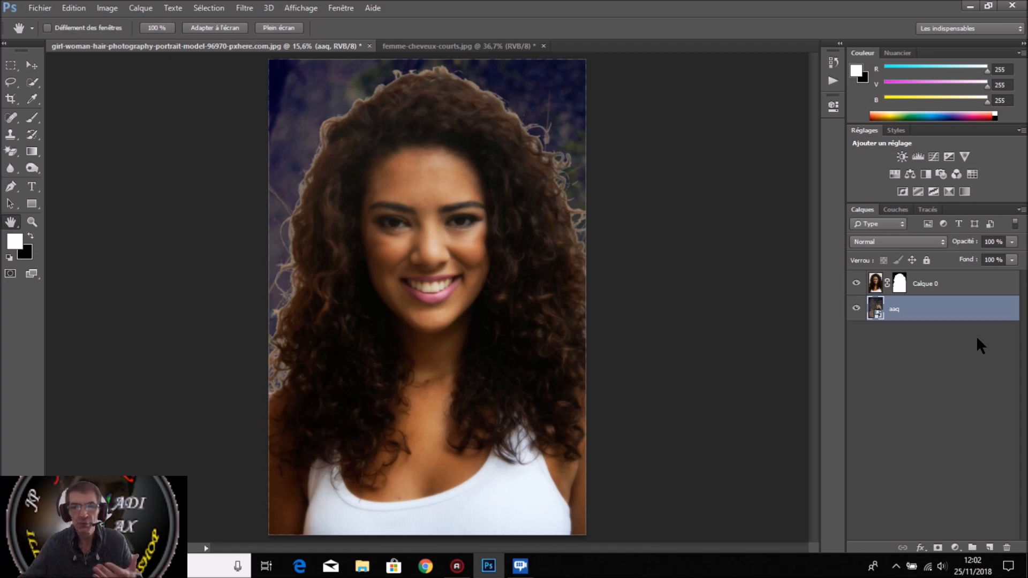
Open Refine Mask for Calque 0's layer mask and brush around the curly hair's outline with the Refine Radius tool
click(899, 284)
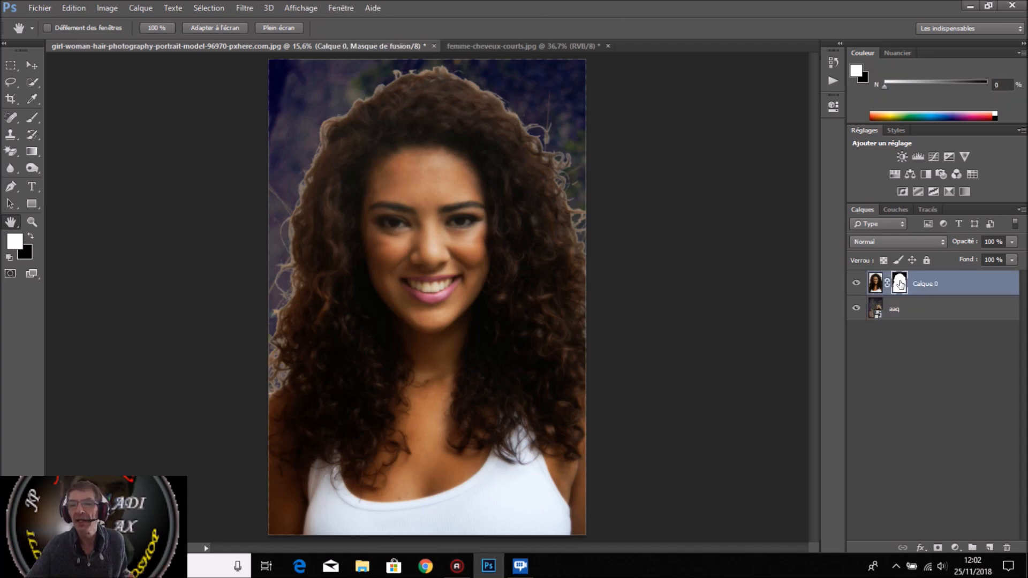
click(210, 7)
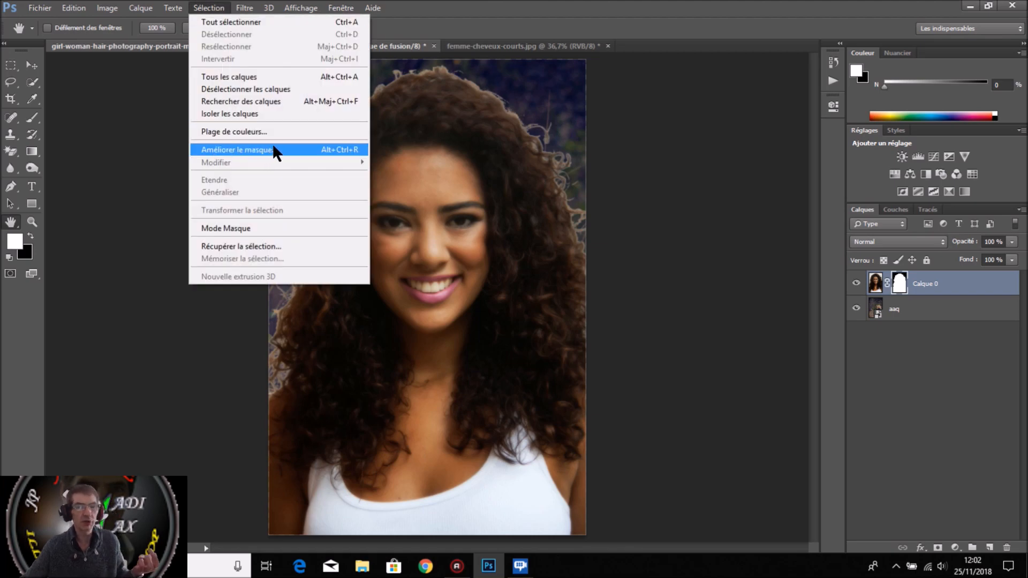
click(273, 149)
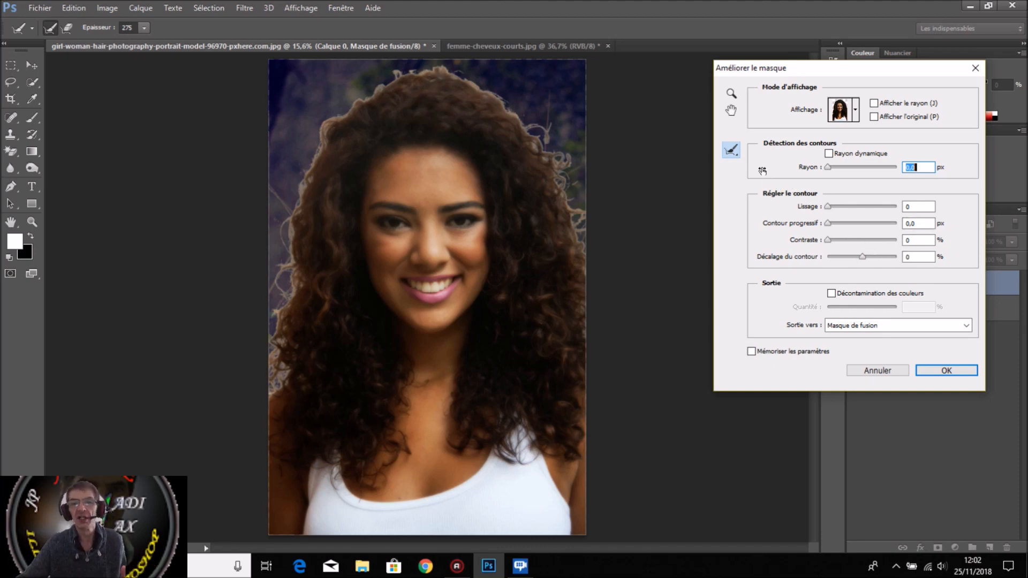
click(728, 146)
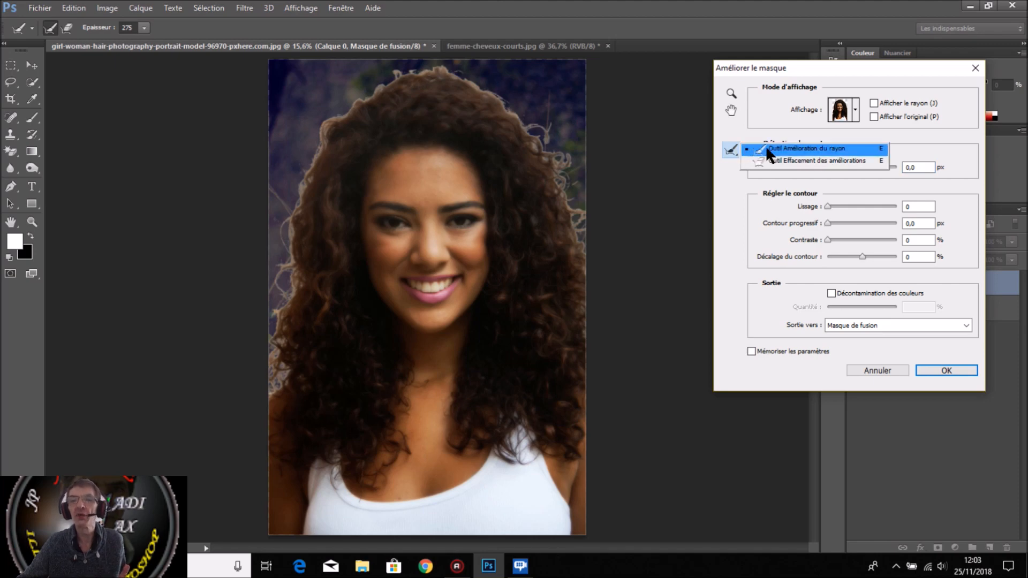
click(841, 150)
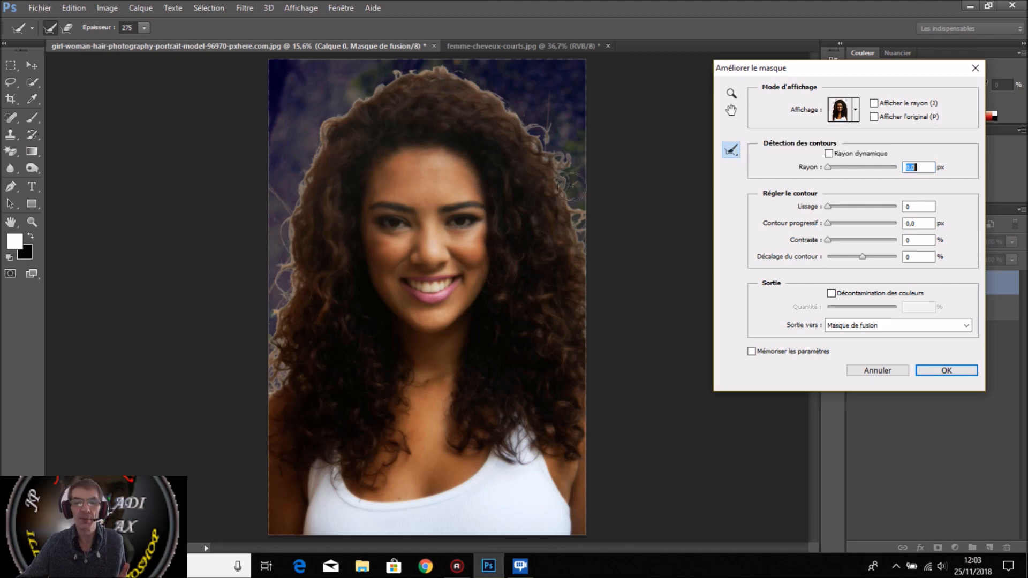
mouse_move(578, 226)
mouse_down()
mouse_move(559, 196)
mouse_move(580, 242)
mouse_move(545, 173)
mouse_move(551, 162)
mouse_move(562, 173)
mouse_move(558, 163)
mouse_move(521, 112)
mouse_move(426, 70)
mouse_move(376, 90)
mouse_move(321, 134)
mouse_move(265, 329)
mouse_up()
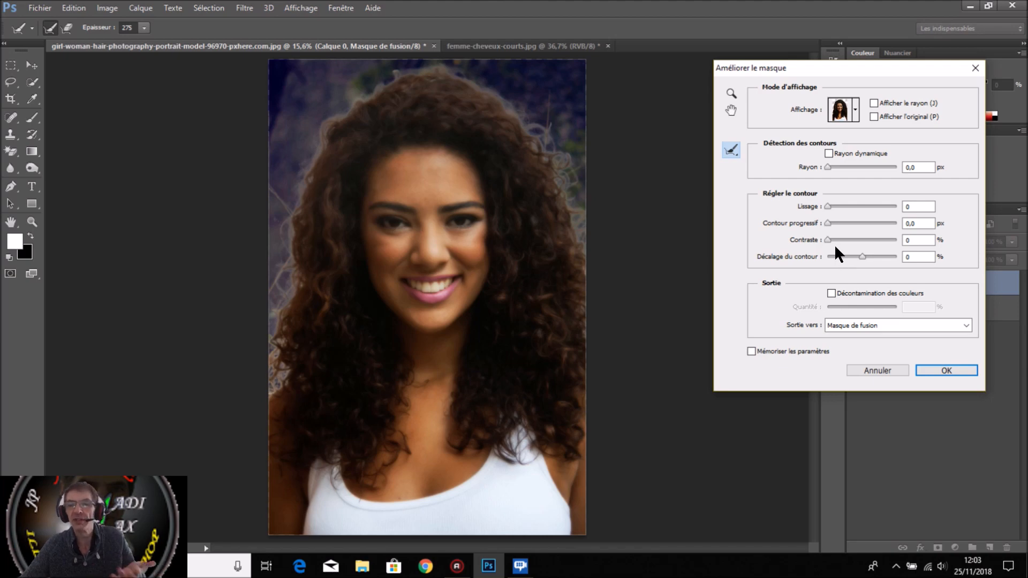
Refine the curly-hair mask edge with 57% contrast, another Refine Radius pass, 3.3 px feather and about -42% edge shift, and apply it
drag(836, 239, 865, 246)
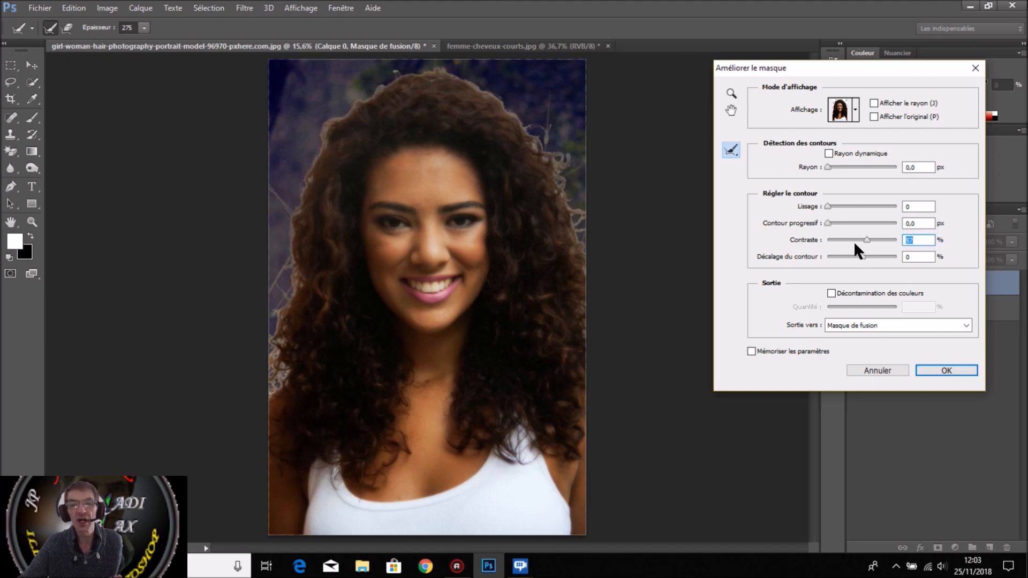
mouse_move(573, 222)
mouse_down()
mouse_move(537, 141)
mouse_move(499, 101)
mouse_move(449, 77)
mouse_move(392, 76)
mouse_move(318, 117)
mouse_move(290, 211)
mouse_move(278, 307)
mouse_move(269, 327)
mouse_up()
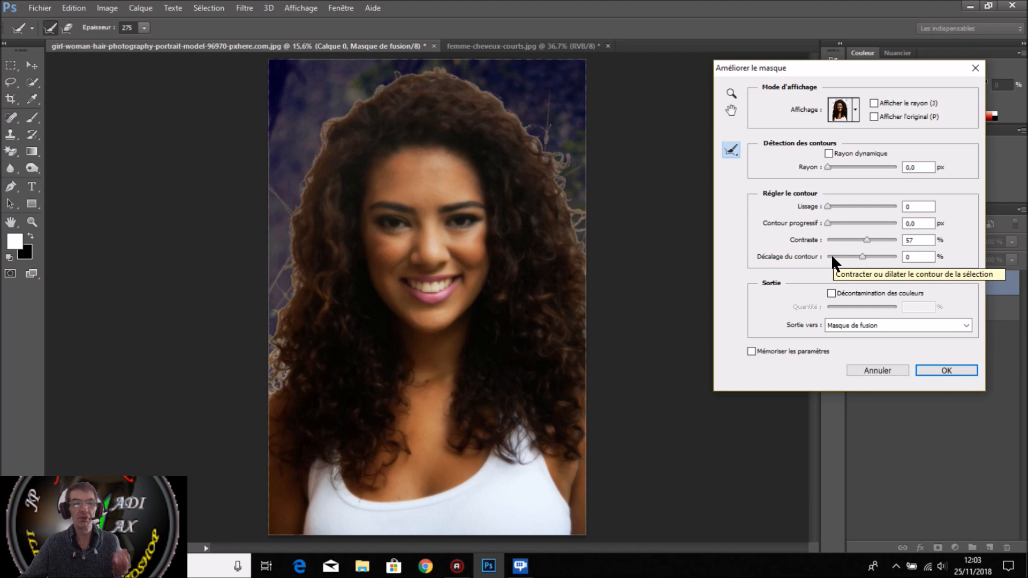
drag(827, 223, 841, 224)
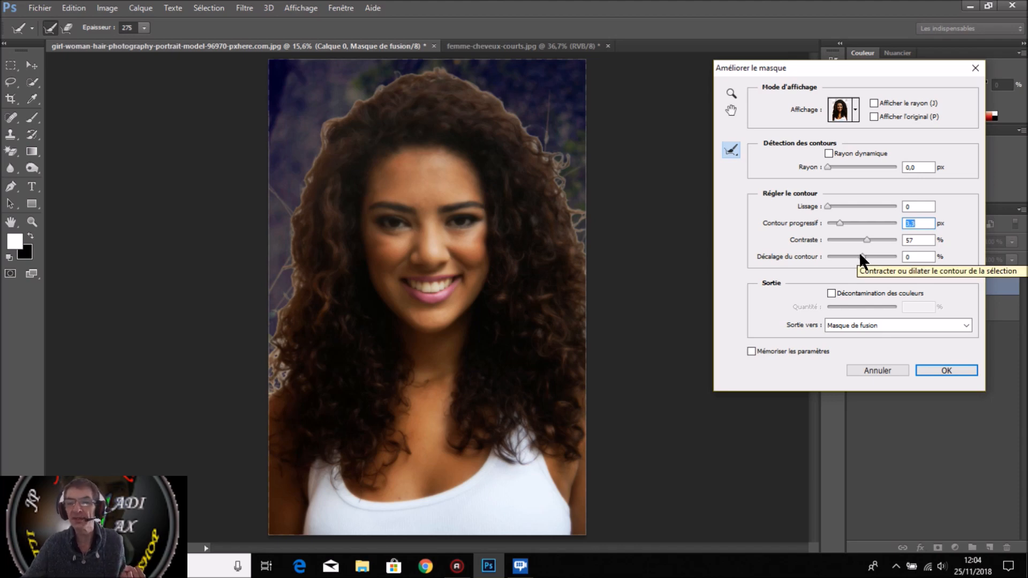
drag(861, 256, 846, 255)
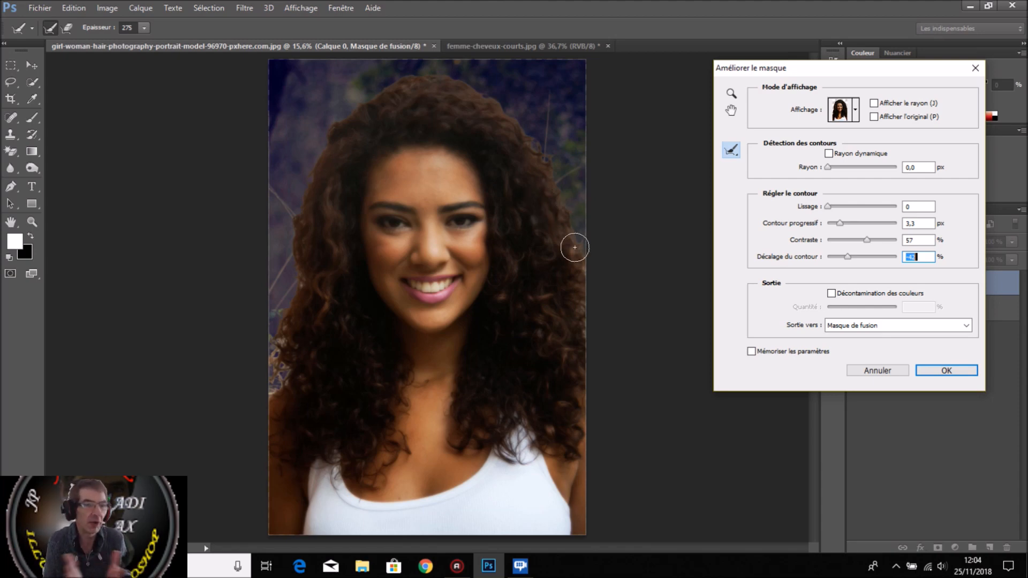
key(Return)
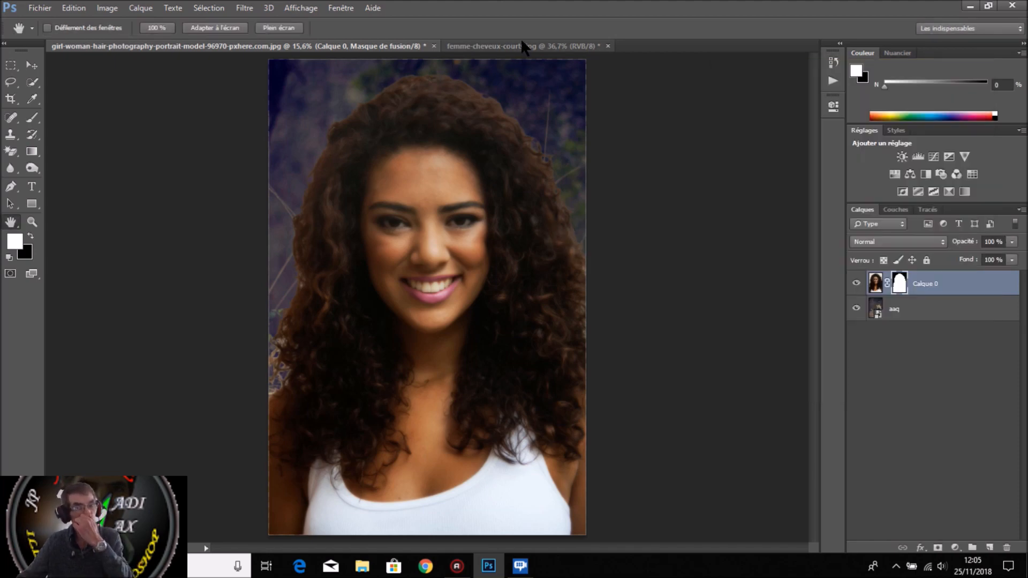
In the femme-cheveux-courts.jpg document, select the short-haired woman's hair, face, arms and hands with the Quick Selection tool
click(521, 47)
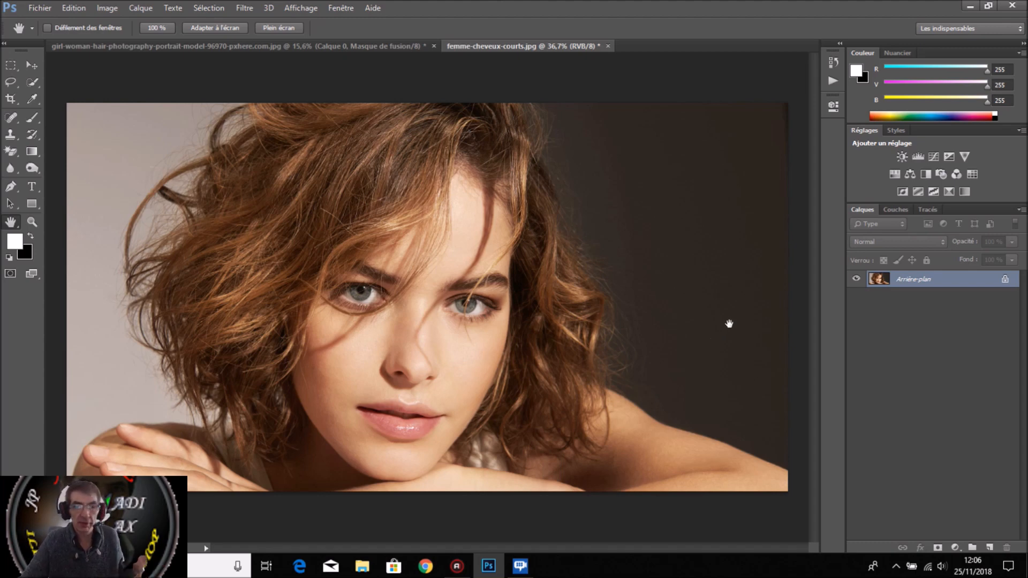
click(37, 79)
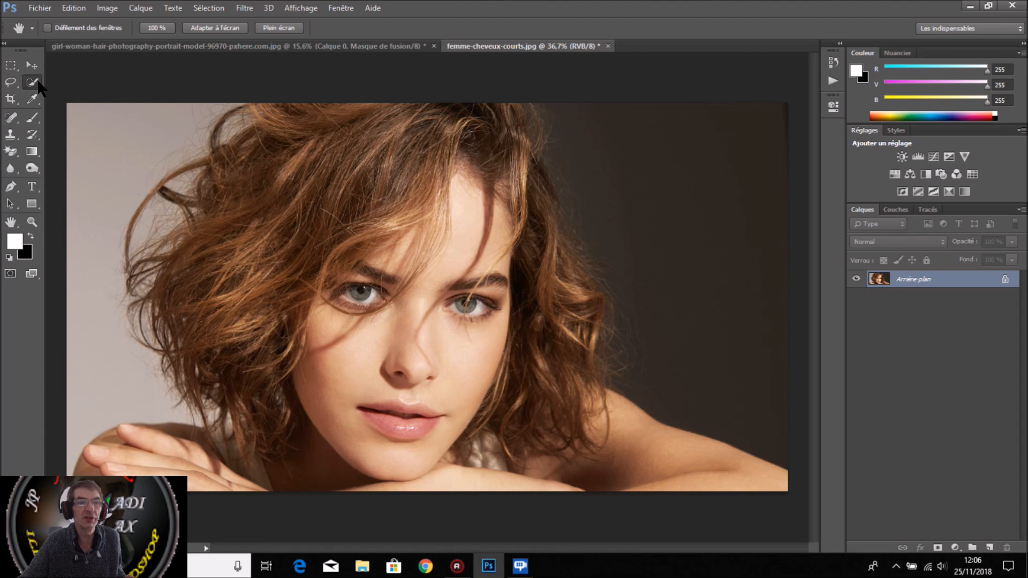
click(94, 80)
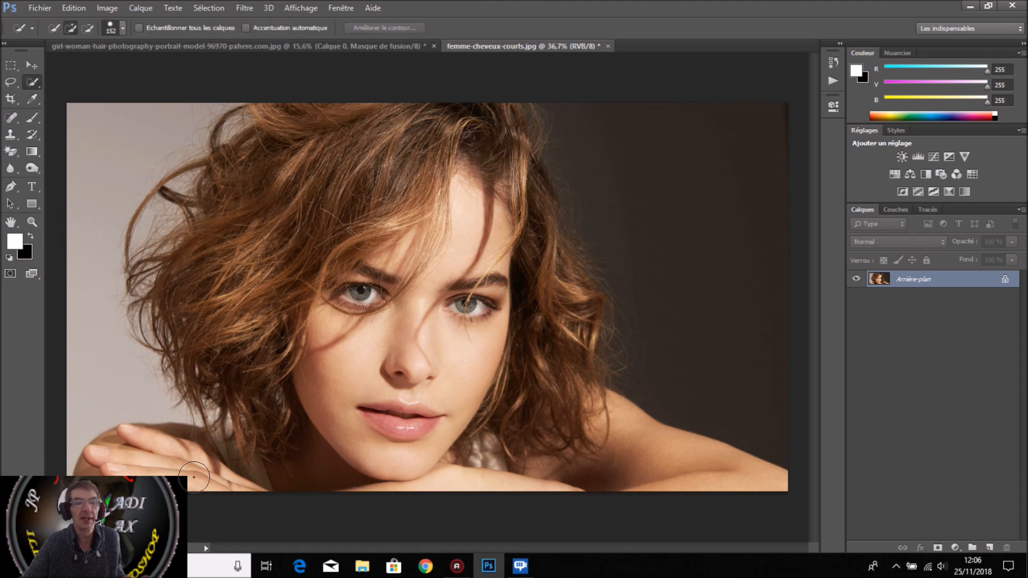
mouse_move(112, 468)
mouse_down()
mouse_move(198, 452)
mouse_move(225, 466)
mouse_move(182, 439)
mouse_move(178, 447)
mouse_move(449, 474)
mouse_move(682, 479)
mouse_move(532, 431)
mouse_move(523, 284)
mouse_move(501, 187)
mouse_move(486, 133)
mouse_move(455, 114)
mouse_move(357, 132)
mouse_move(259, 172)
mouse_move(192, 214)
mouse_move(163, 241)
mouse_move(145, 316)
mouse_move(389, 245)
mouse_move(485, 171)
mouse_move(519, 211)
mouse_move(551, 303)
mouse_move(525, 415)
mouse_up()
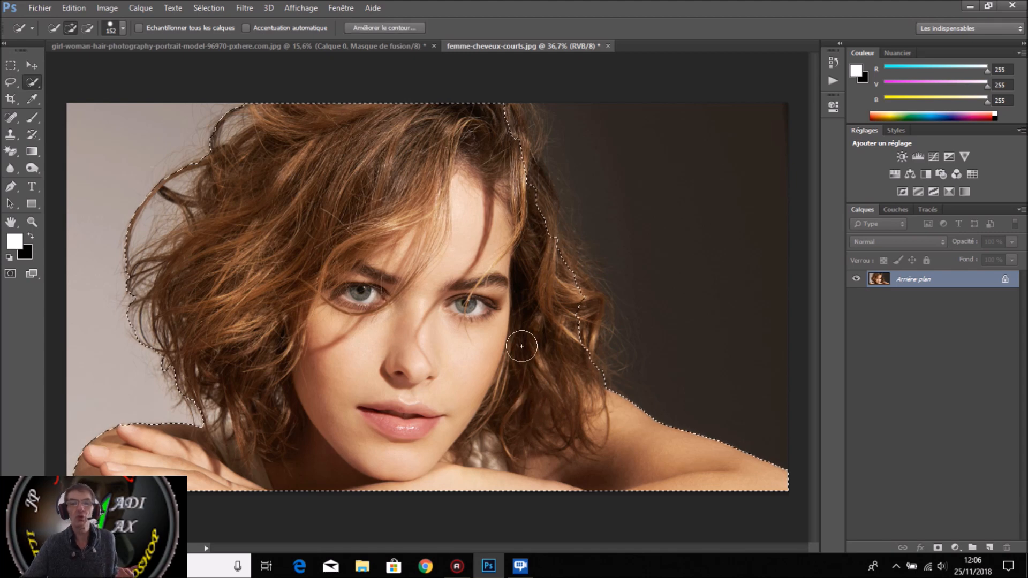
click(499, 125)
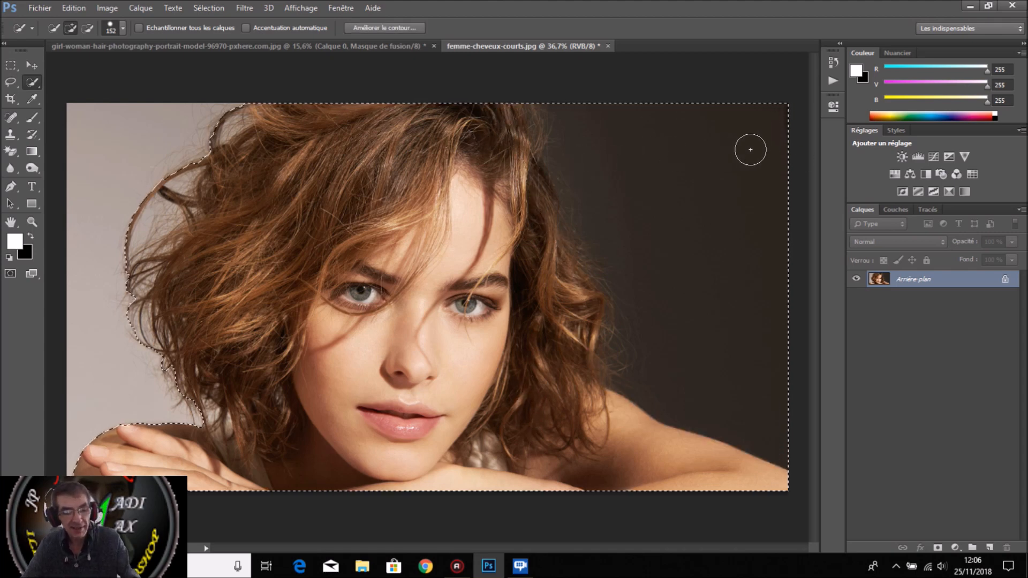
Subtract the dark background beside the woman from the quick selection
key(alt)
drag(796, 206, 739, 102)
mouse_move(771, 261)
mouse_down()
mouse_move(693, 184)
mouse_move(693, 239)
mouse_move(715, 295)
mouse_up()
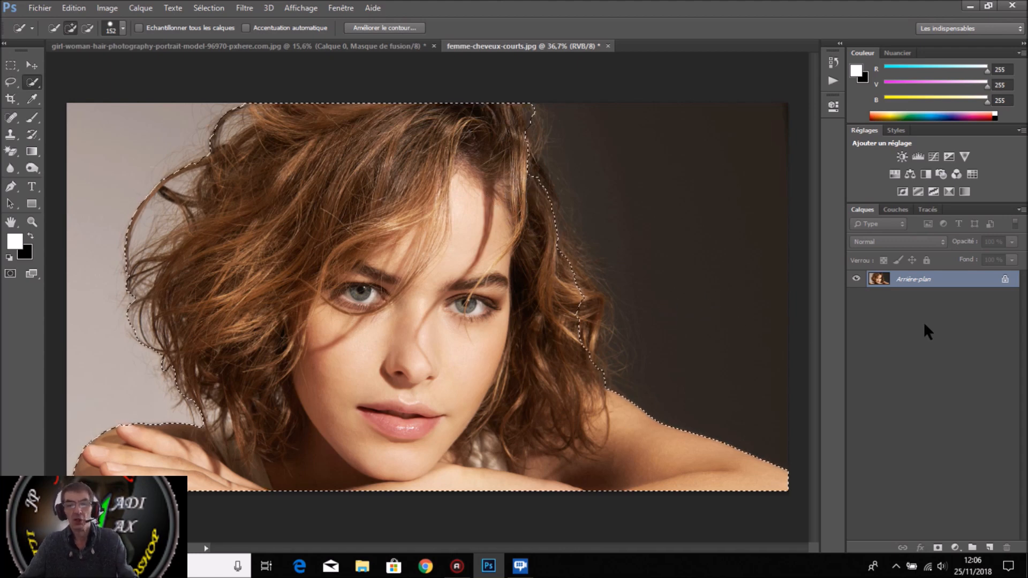
Add a layer mask from the selection and brush its hair edges with the Refine Radius tool in Refine Mask
click(937, 548)
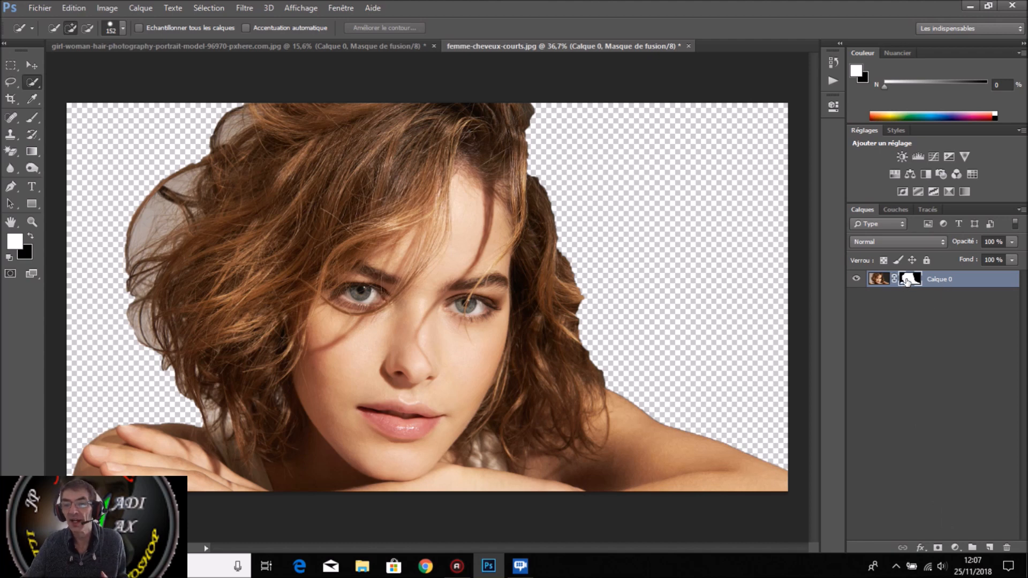
click(202, 4)
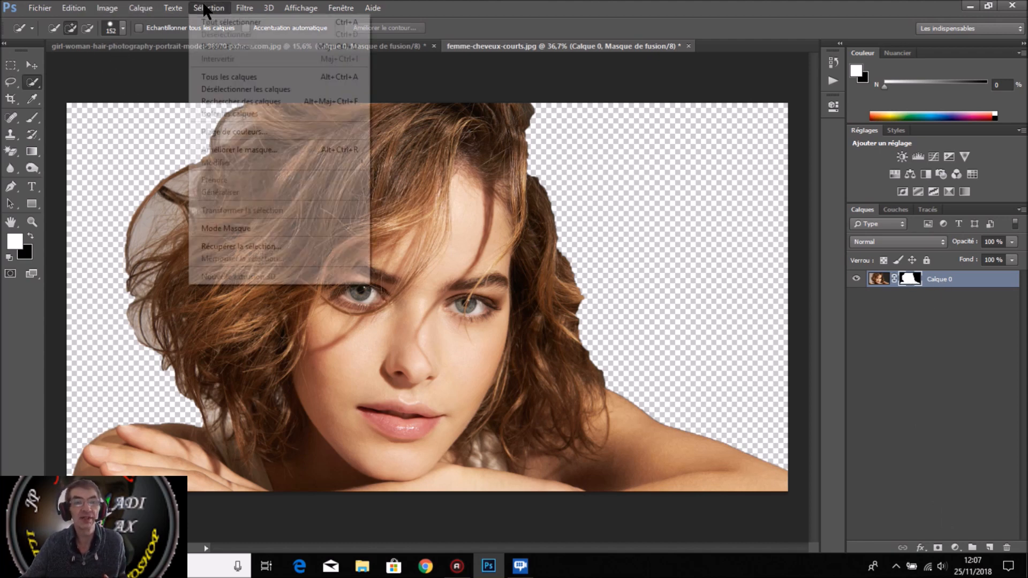
click(287, 150)
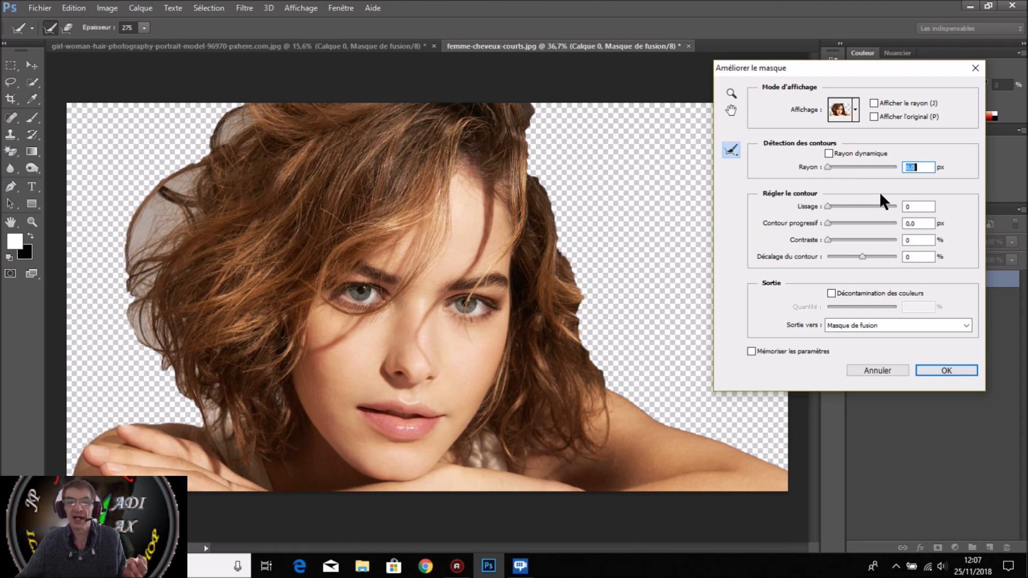
click(731, 149)
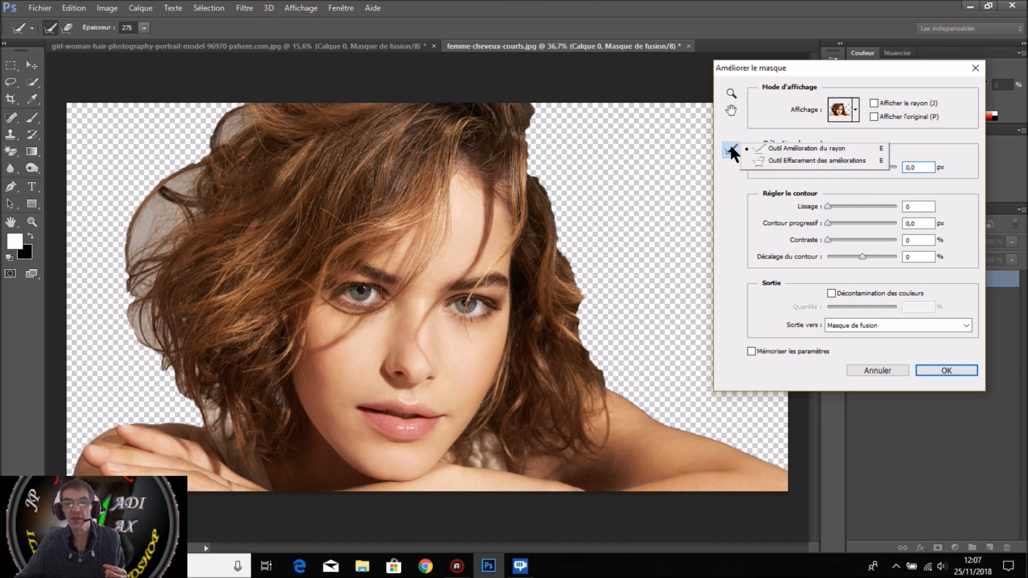
click(811, 145)
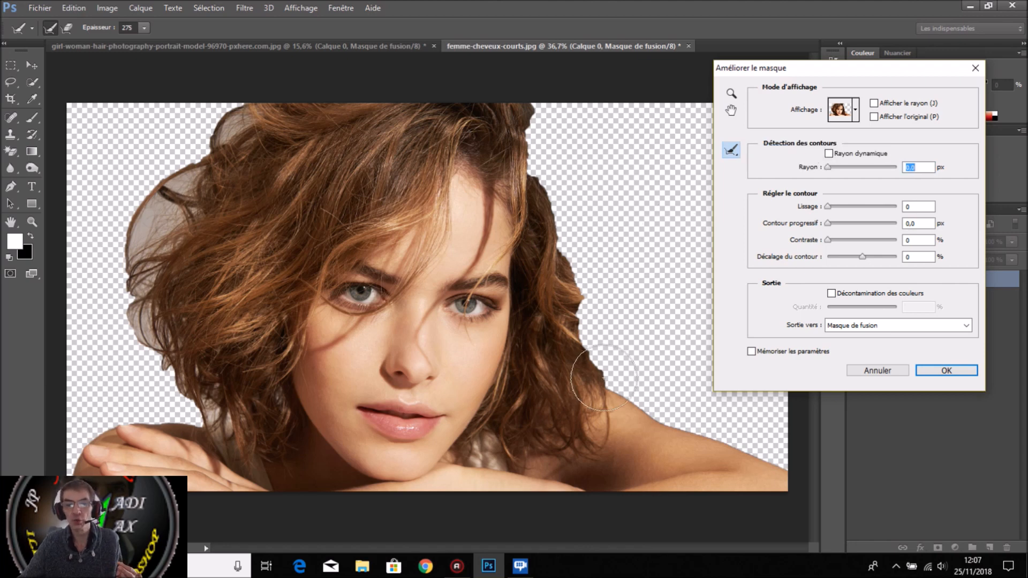
mouse_move(601, 368)
mouse_down()
mouse_move(569, 323)
mouse_move(568, 298)
mouse_move(583, 282)
mouse_move(560, 251)
mouse_move(533, 164)
mouse_move(531, 117)
mouse_move(293, 105)
mouse_move(236, 119)
mouse_move(189, 147)
mouse_move(133, 244)
mouse_move(131, 301)
mouse_move(203, 408)
mouse_up()
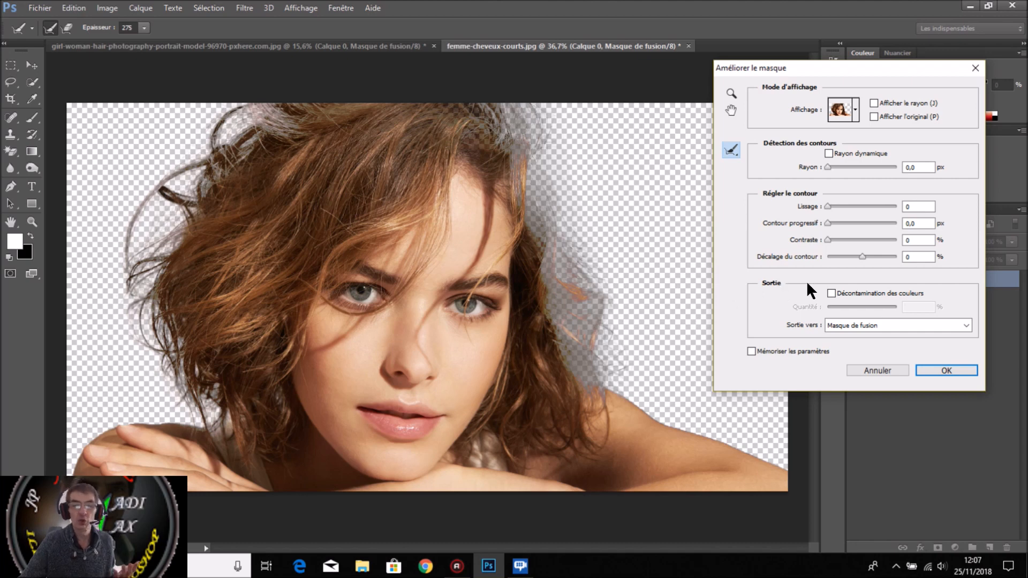
Set the mask edge contrast to 98% and the feather to 7.9 px in Refine Mask
click(856, 240)
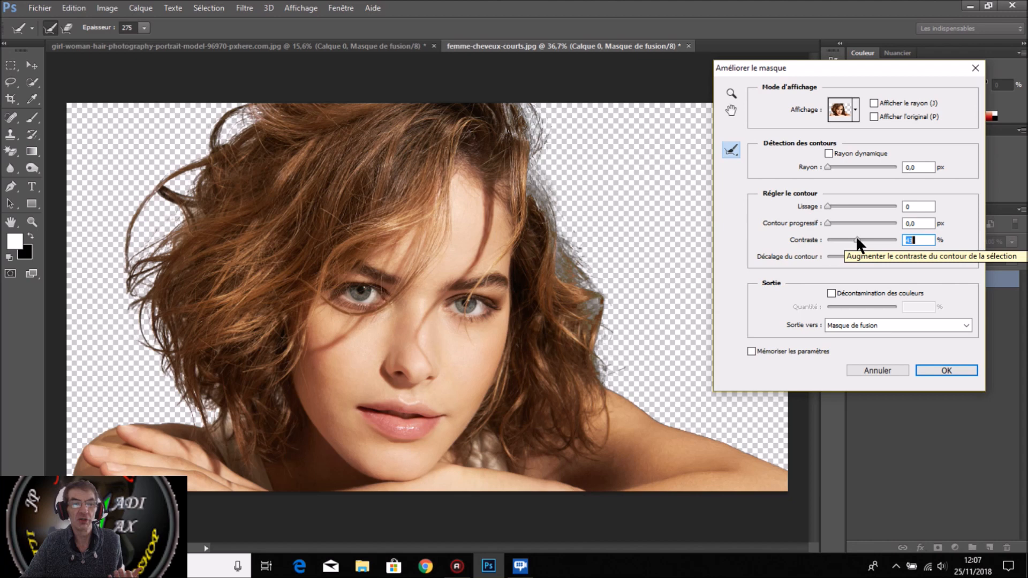
drag(857, 239, 865, 241)
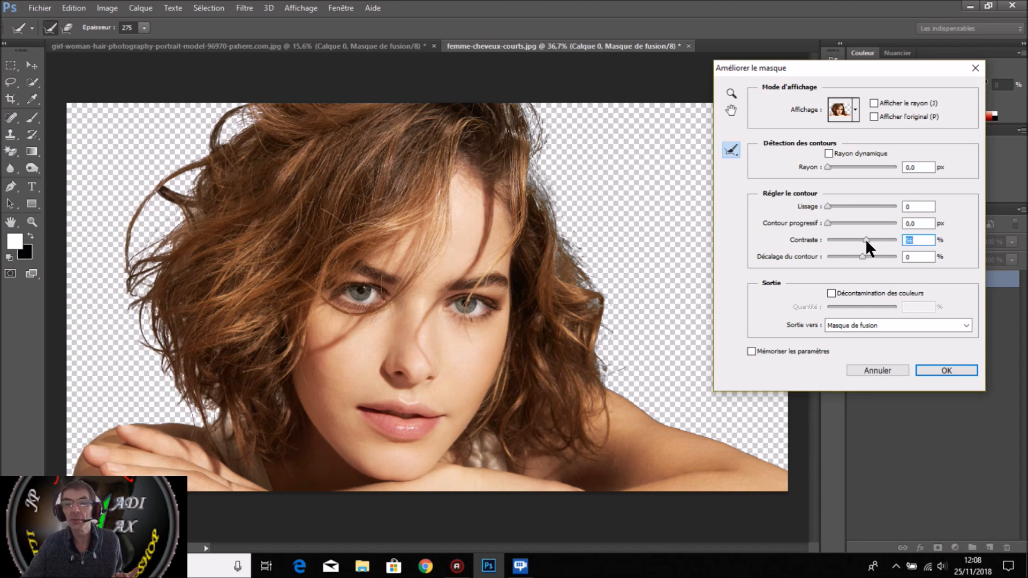
click(871, 239)
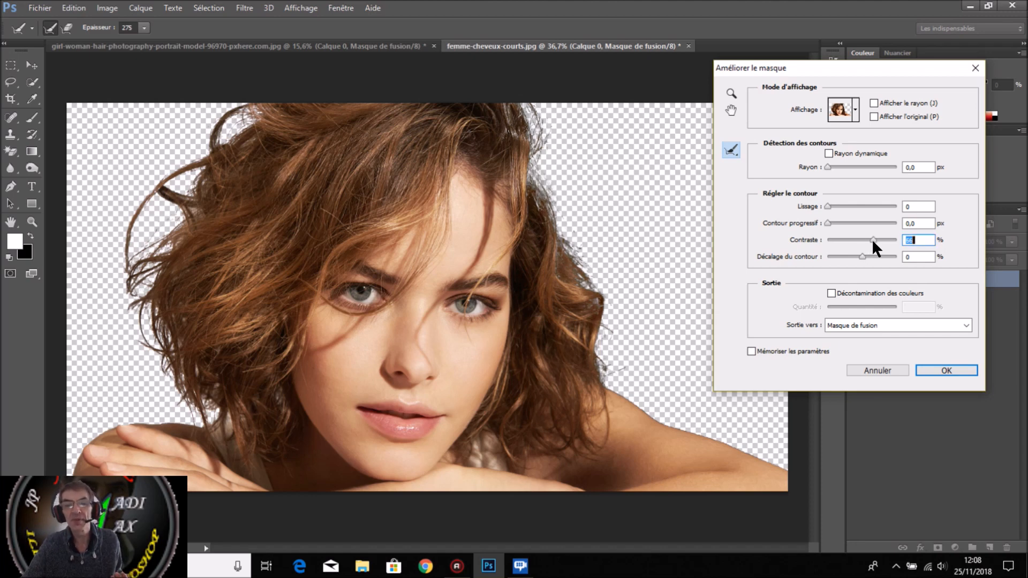
click(877, 240)
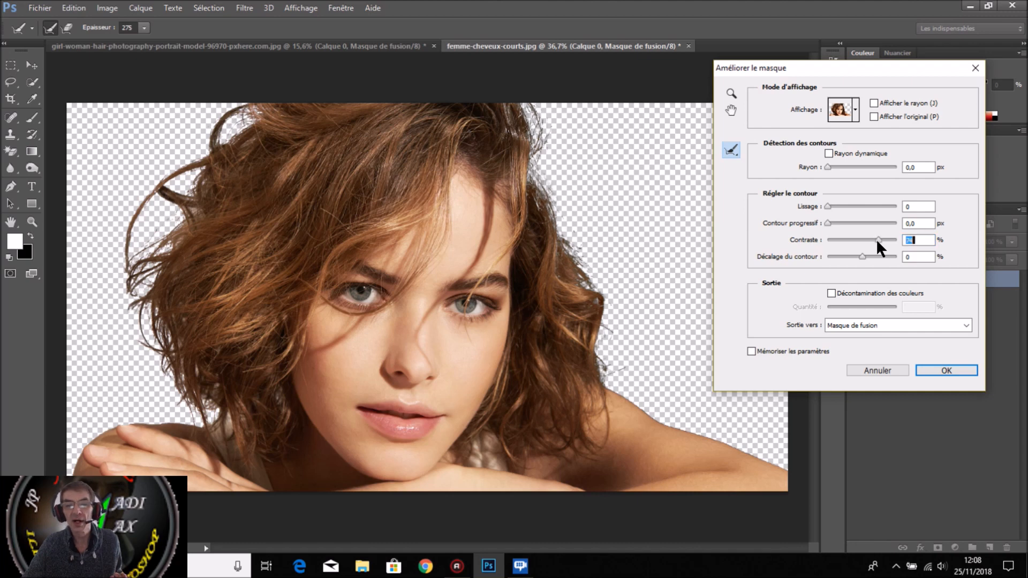
drag(875, 239, 883, 240)
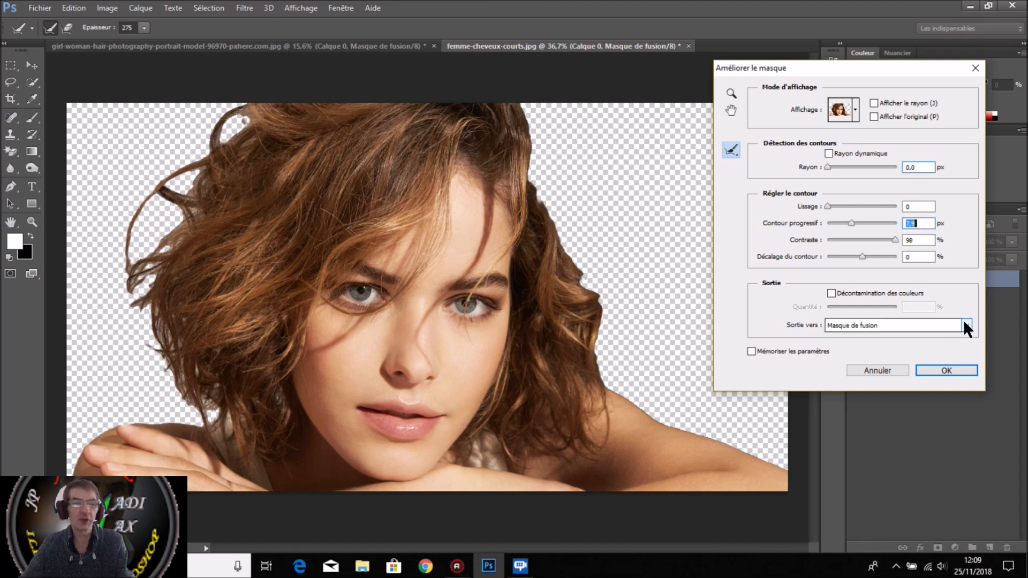
Output the refined mask to a new layer with layer mask (Nouveau calque avec masque de fusion) and apply it
click(962, 325)
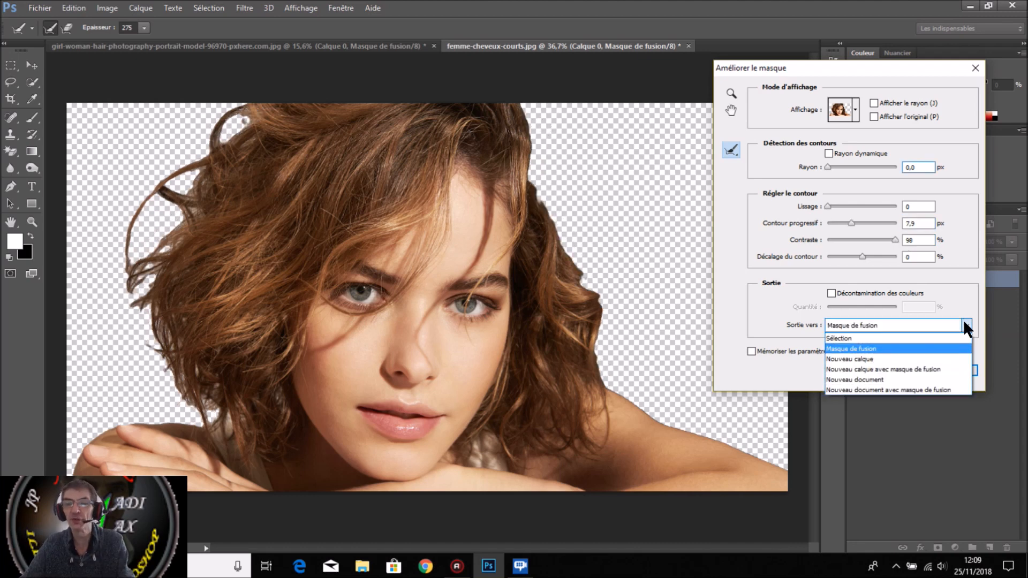
click(911, 369)
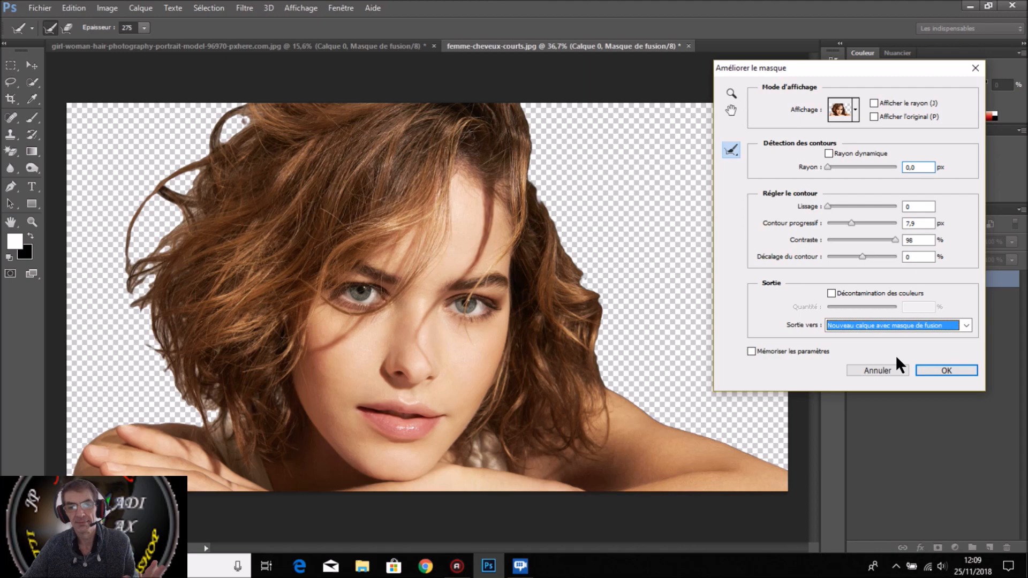
click(949, 366)
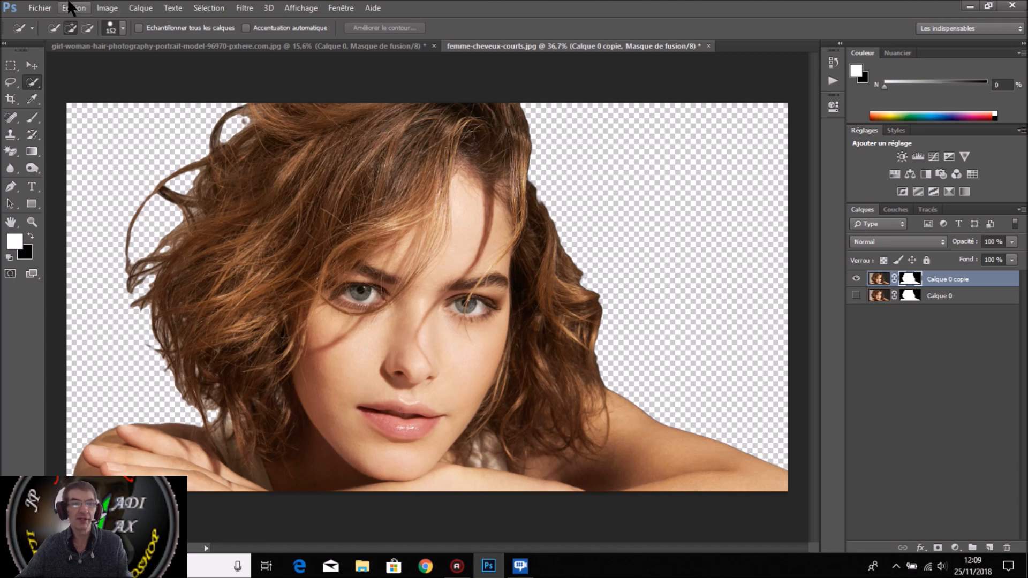
Place the fox image aaq from the novembre 2018 folder into the short-haired portrait document
click(37, 8)
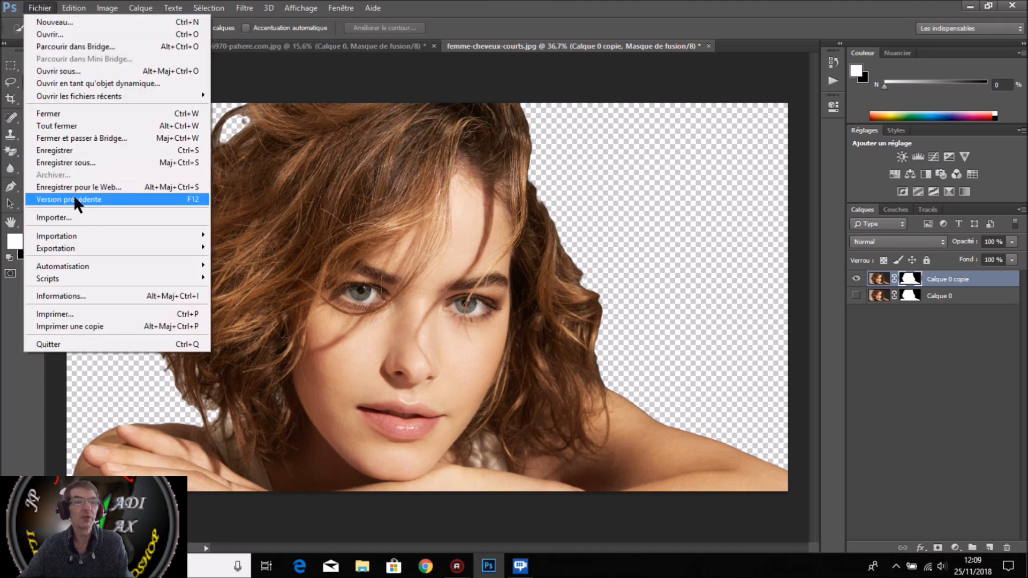
click(77, 218)
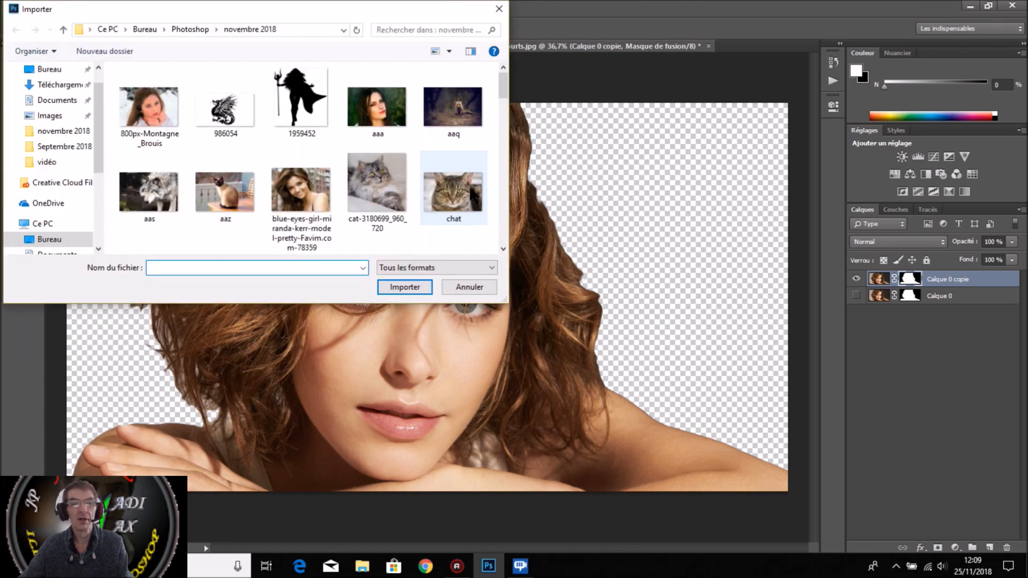
click(452, 107)
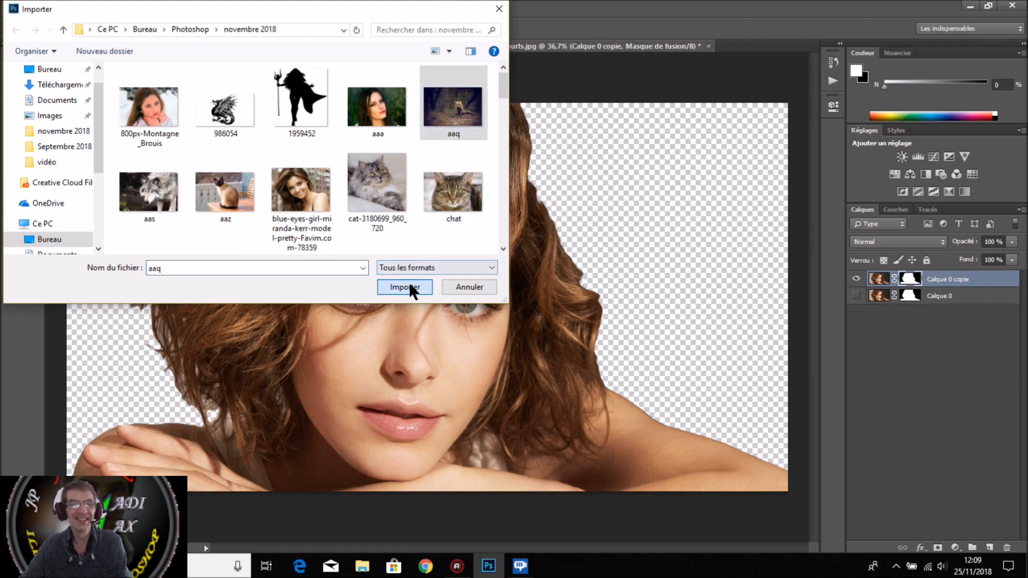
click(409, 285)
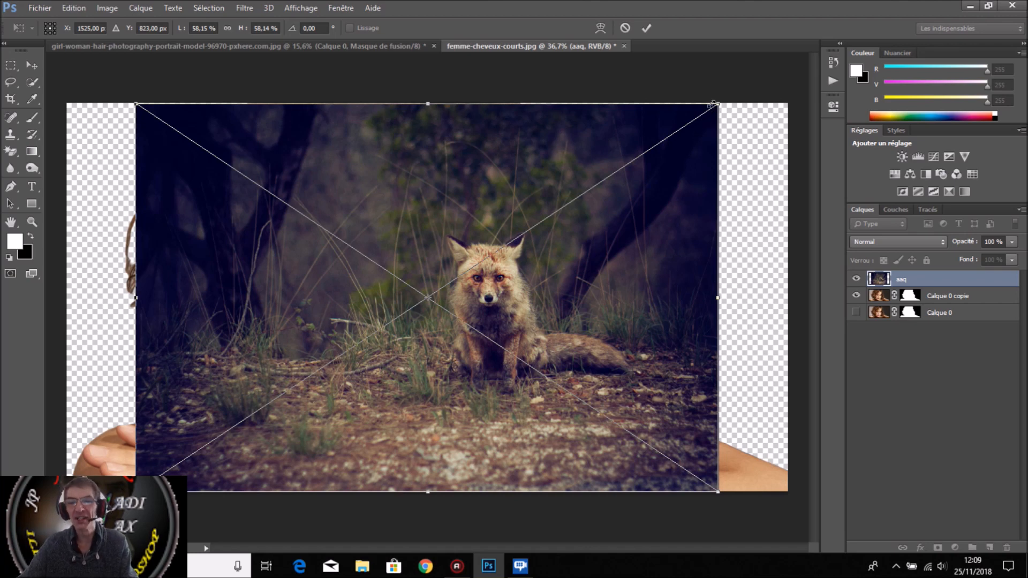
Scale the placed fox image to about 72% so it covers the whole canvas, and move its layer below Calque 0 copie
drag(713, 102, 788, 56)
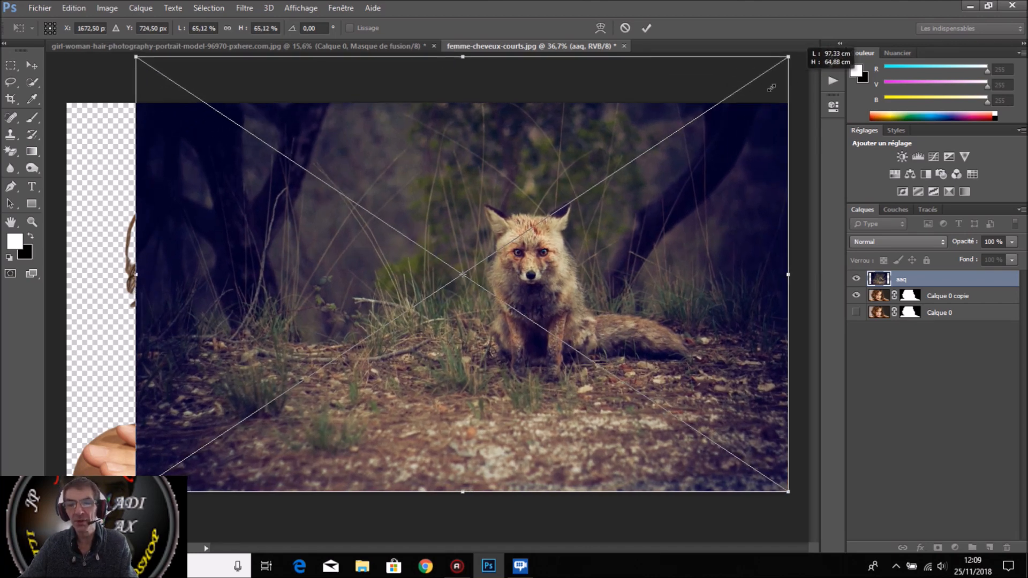
drag(136, 490, 64, 539)
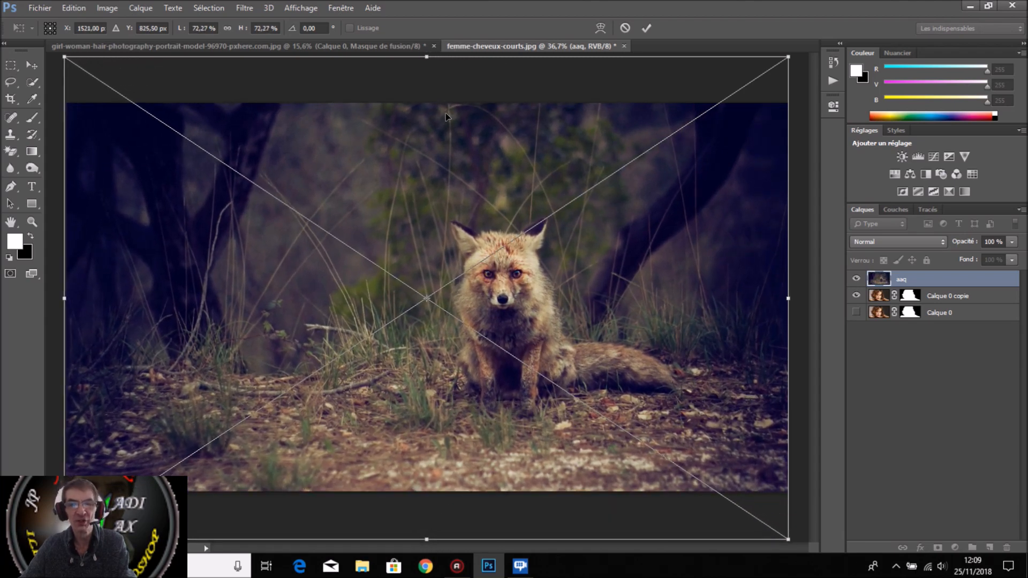
click(646, 27)
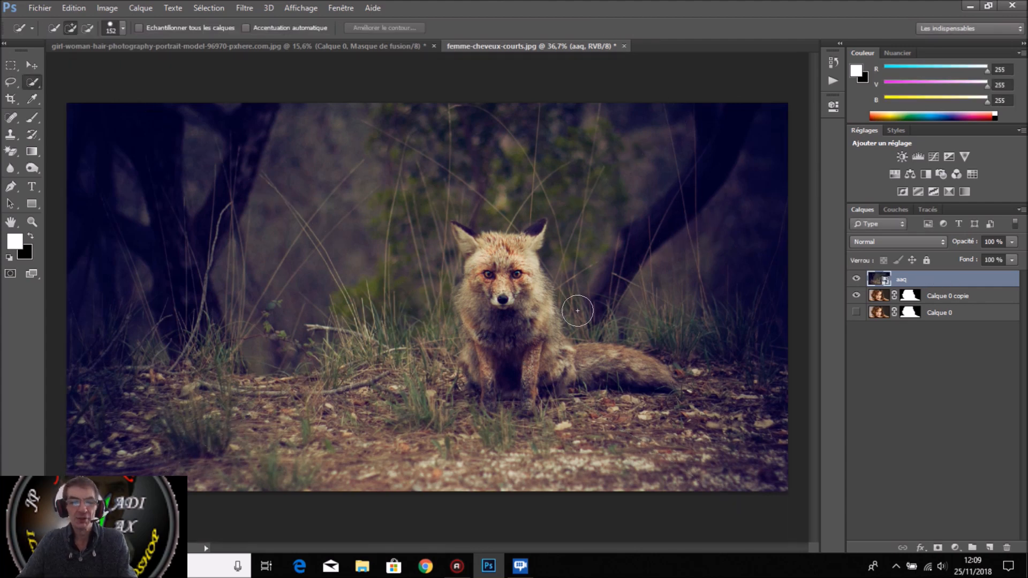
drag(947, 282, 953, 305)
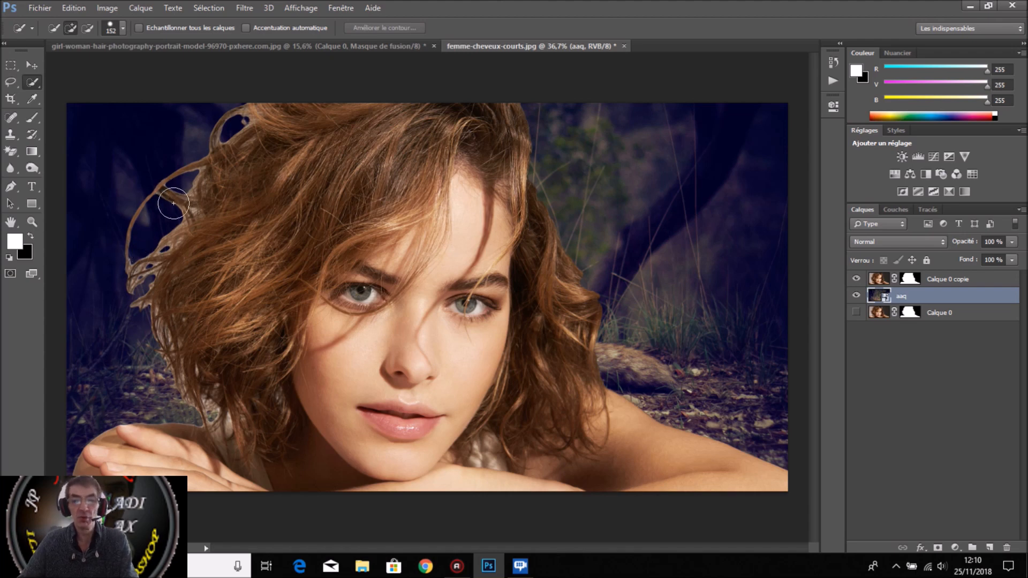
Brush the outer hair edges opposite the extended arm on the Calque 0 copie mask with the Refine Radius tool in Refine Mask
click(910, 278)
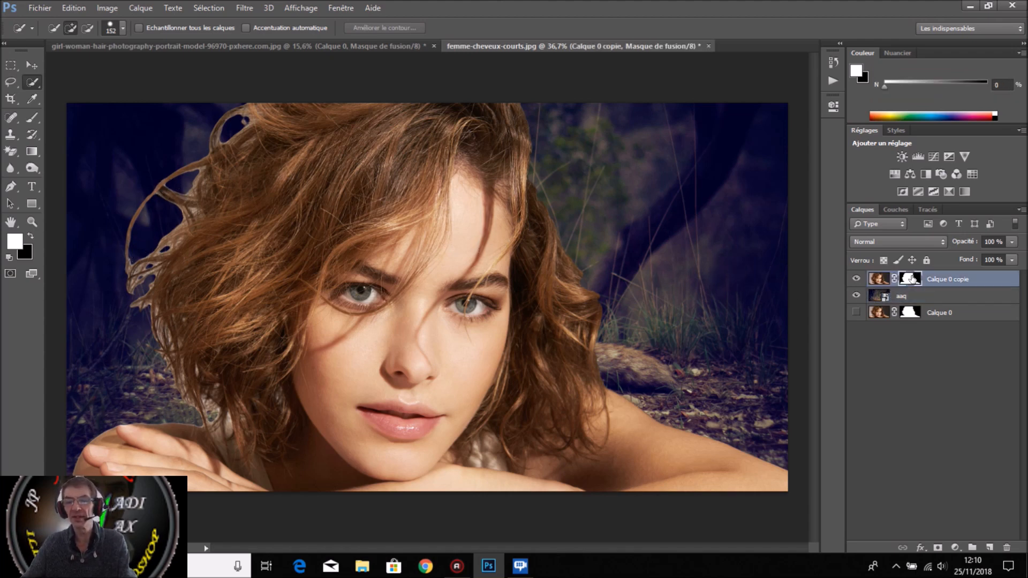
click(201, 3)
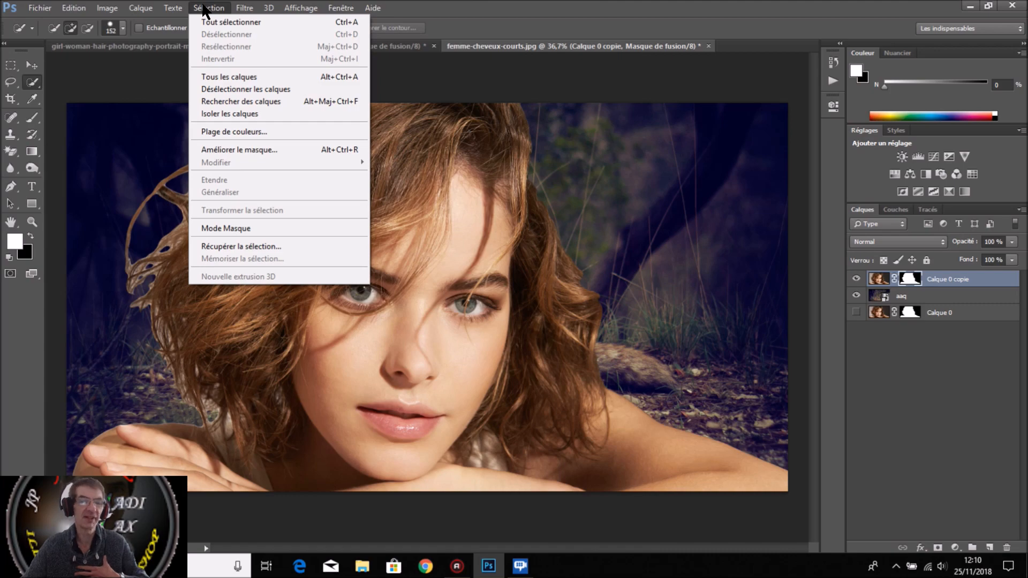
click(246, 149)
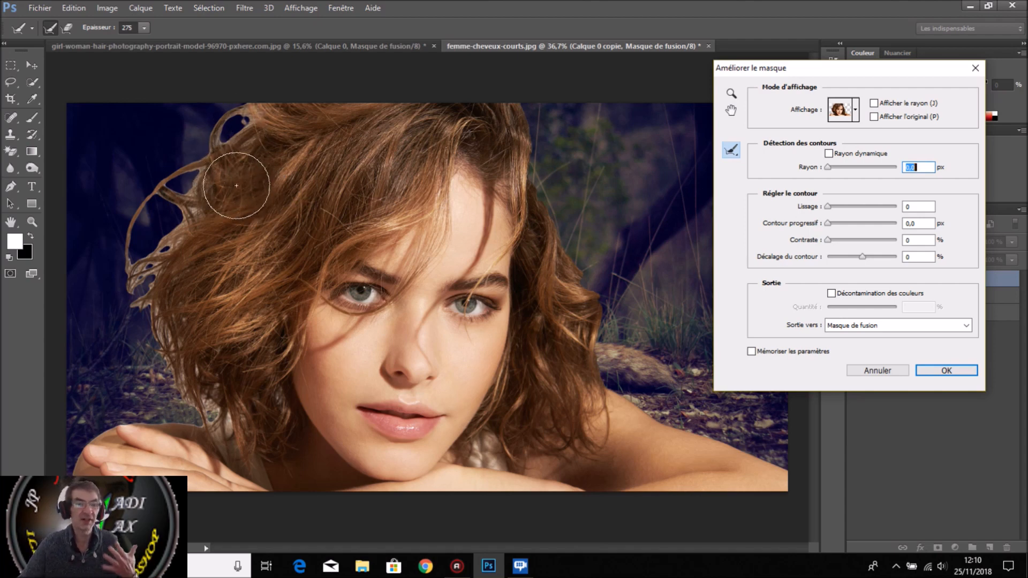
click(733, 147)
mouse_move(241, 122)
mouse_down()
mouse_move(195, 155)
mouse_move(161, 199)
mouse_move(131, 280)
mouse_move(170, 364)
mouse_move(206, 402)
mouse_move(163, 271)
mouse_up()
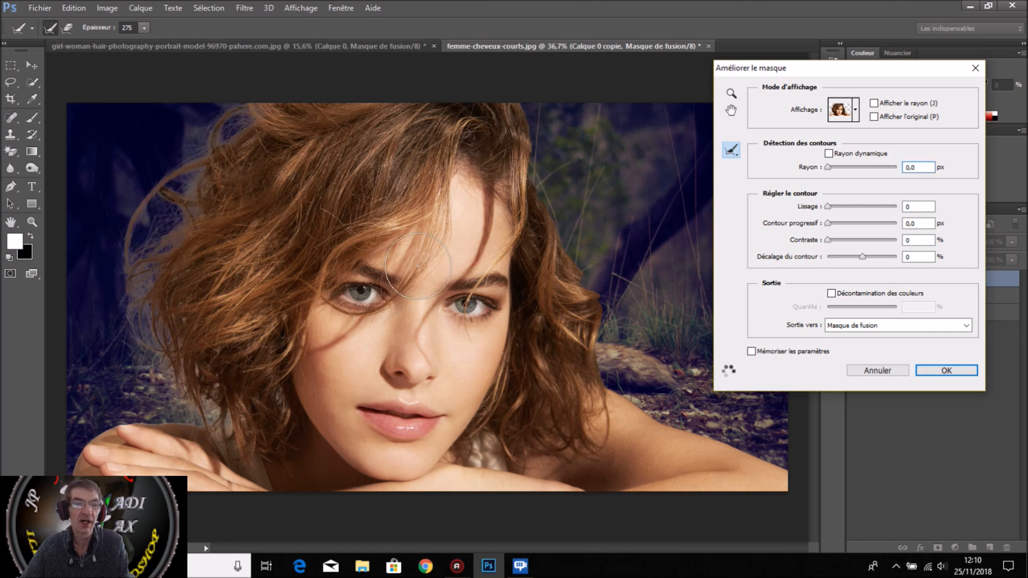
mouse_move(210, 398)
mouse_down()
mouse_move(167, 343)
mouse_move(146, 290)
mouse_move(151, 232)
mouse_move(210, 156)
mouse_move(237, 134)
mouse_move(260, 141)
mouse_up()
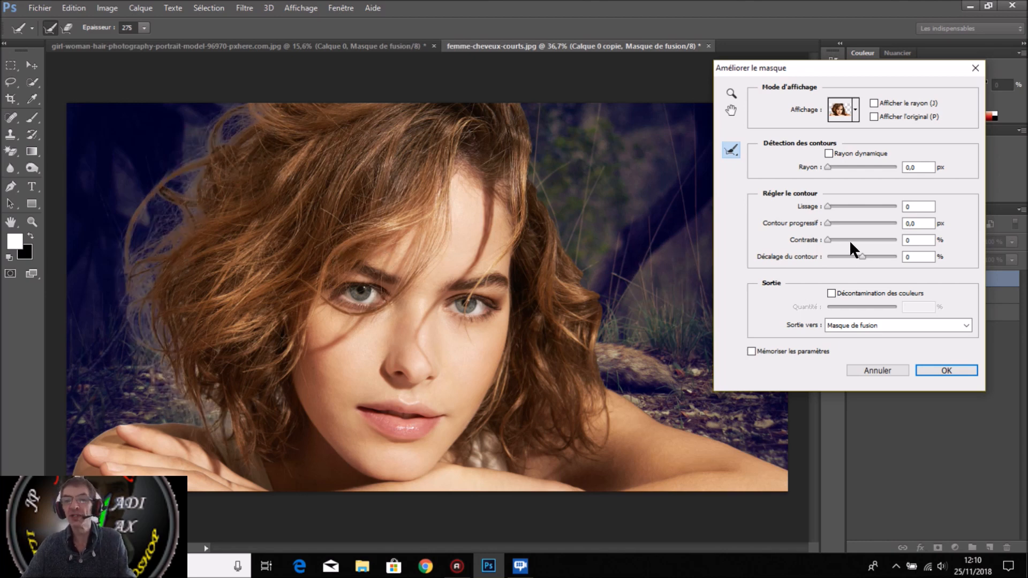
Set the mask edge contrast to about 43% and apply the refinement to the existing layer mask
drag(827, 240, 857, 240)
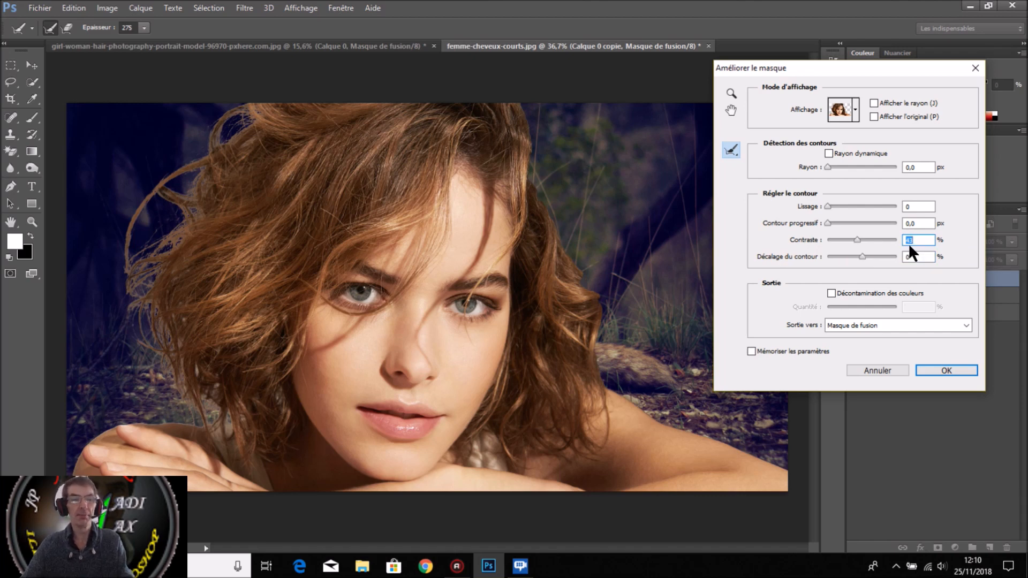
click(940, 369)
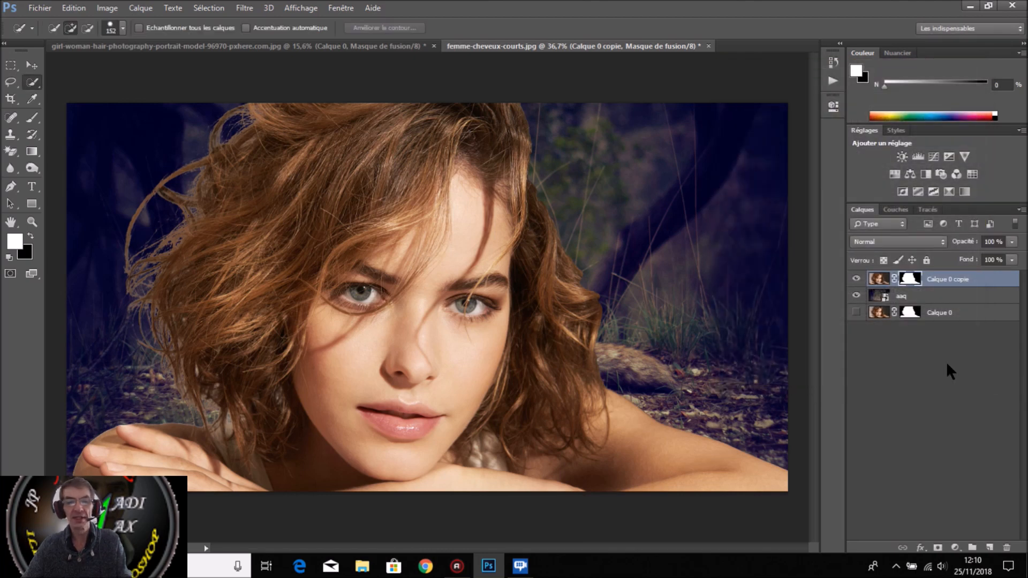
scroll(568, 230, down, 1)
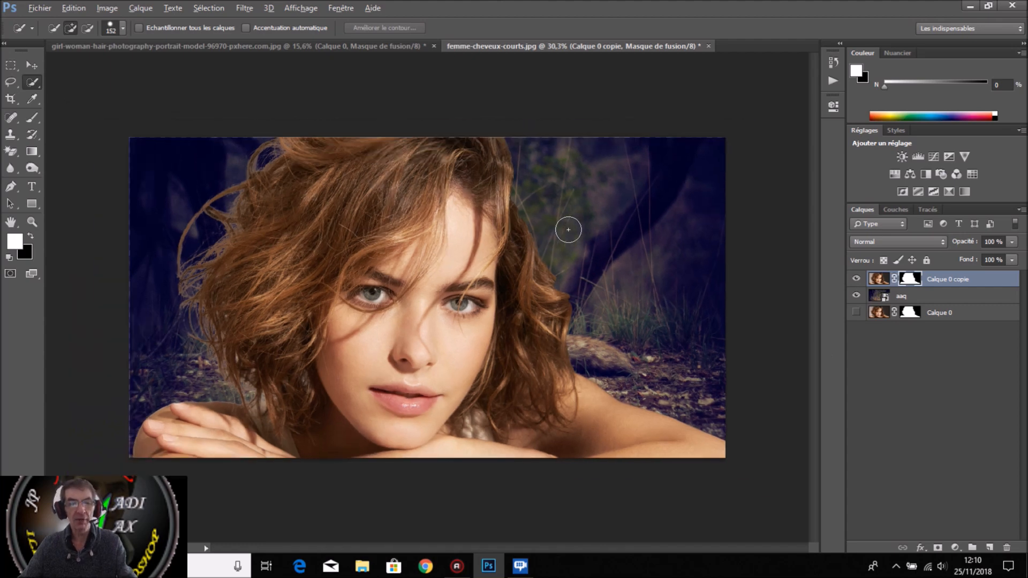
scroll(568, 230, down, 1)
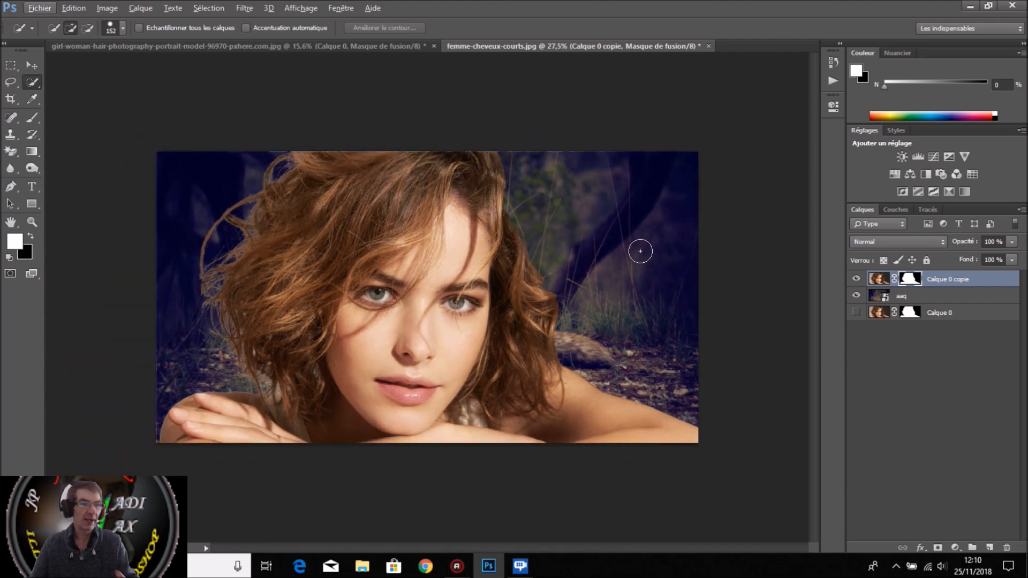